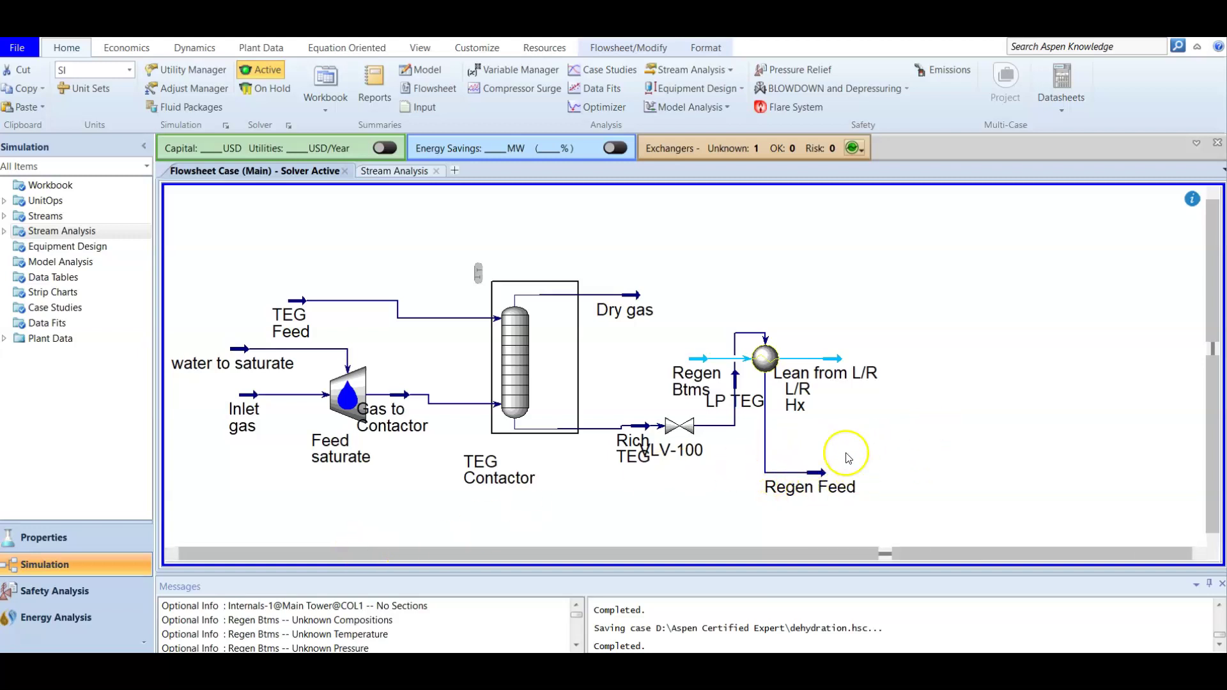
# Examine the Regen Feed stream's composition, checking the mole fractions of TEGlycol, H2O, H2S and CO2
pyautogui.moveTo(823, 488)
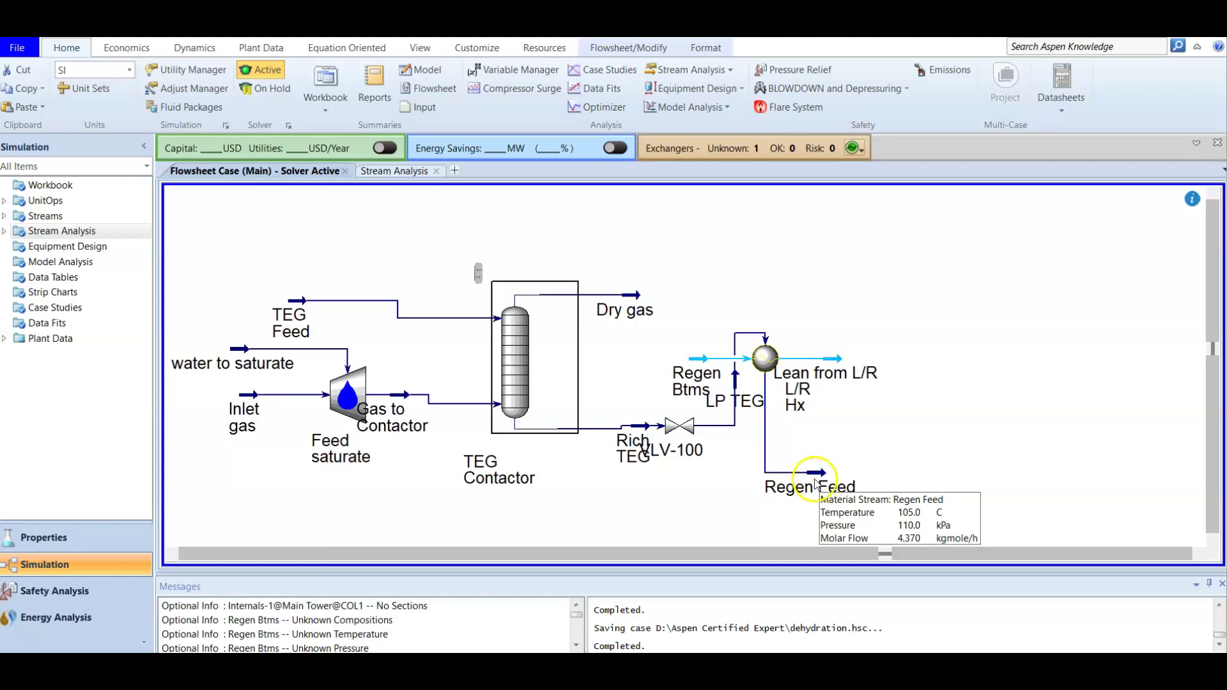
pyautogui.doubleClick(821, 485)
pyautogui.moveTo(438, 178); pyautogui.dragTo(710, 156)
pyautogui.click(209, 242)
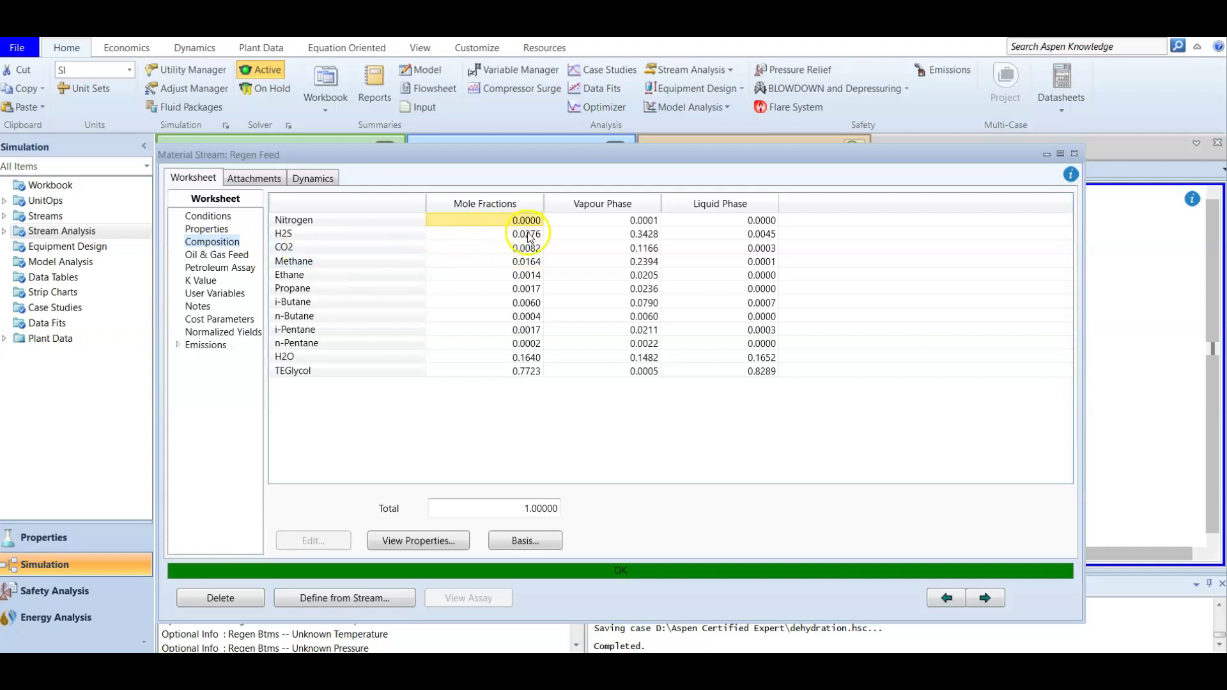
pyautogui.click(519, 372)
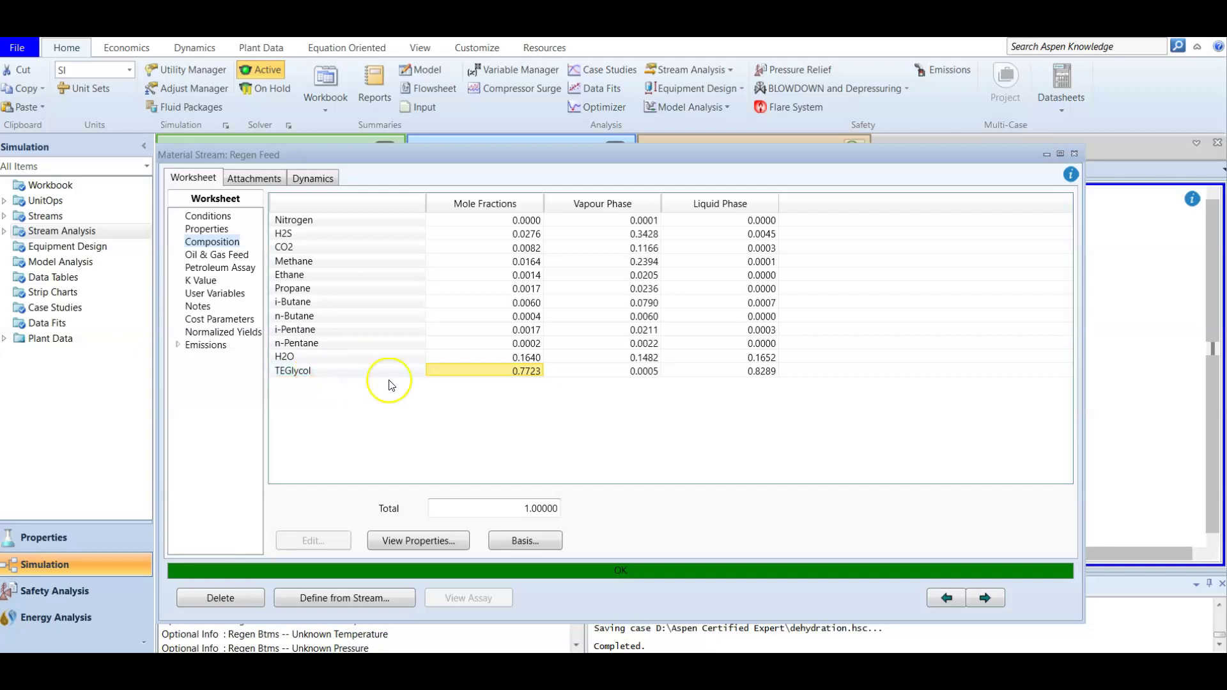
pyautogui.click(527, 357)
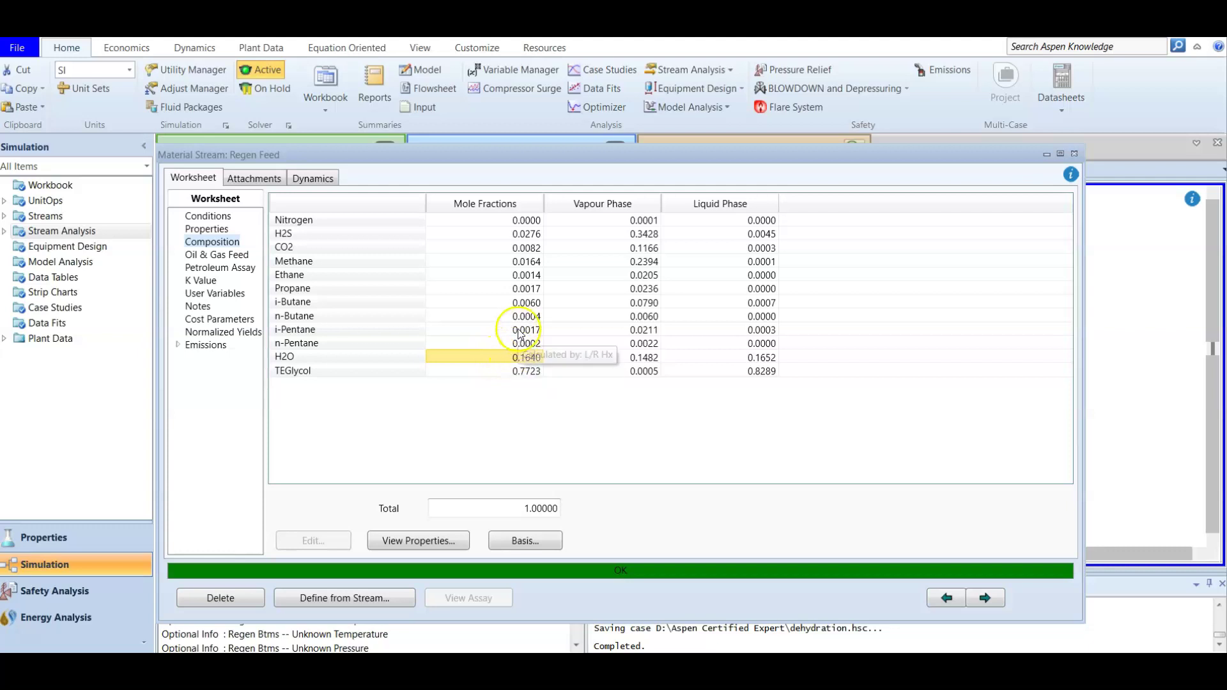
pyautogui.click(522, 234)
pyautogui.click(519, 249)
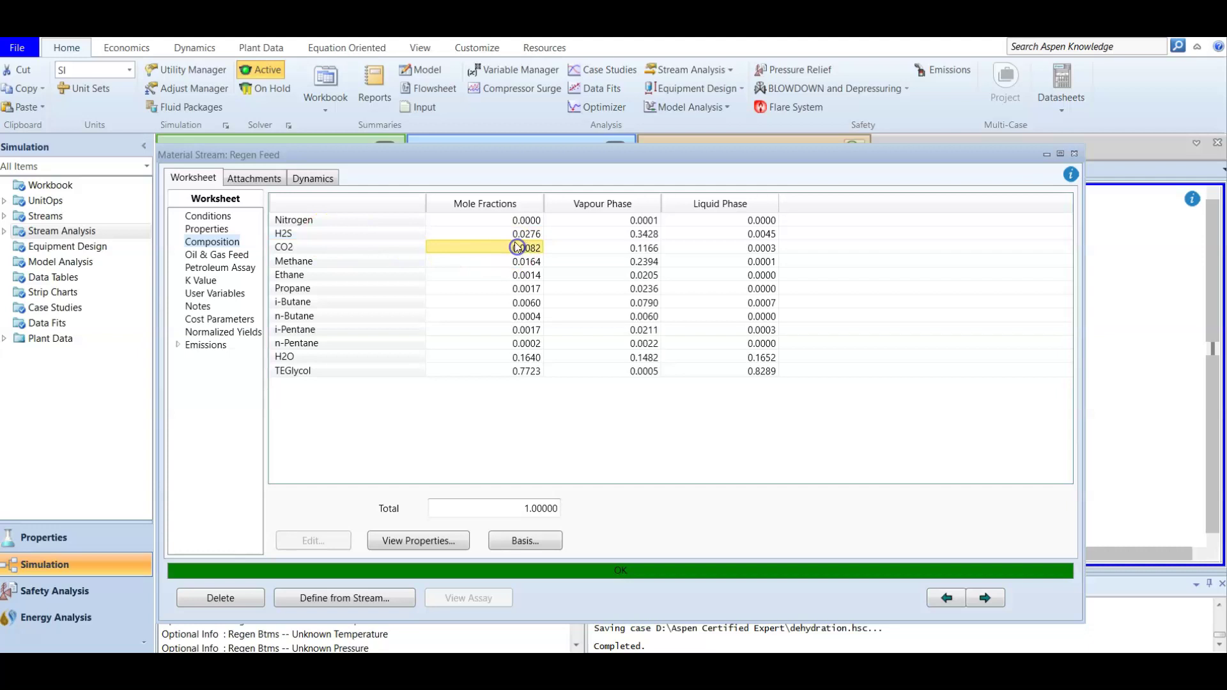
pyautogui.click(1074, 154)
pyautogui.click(972, 308)
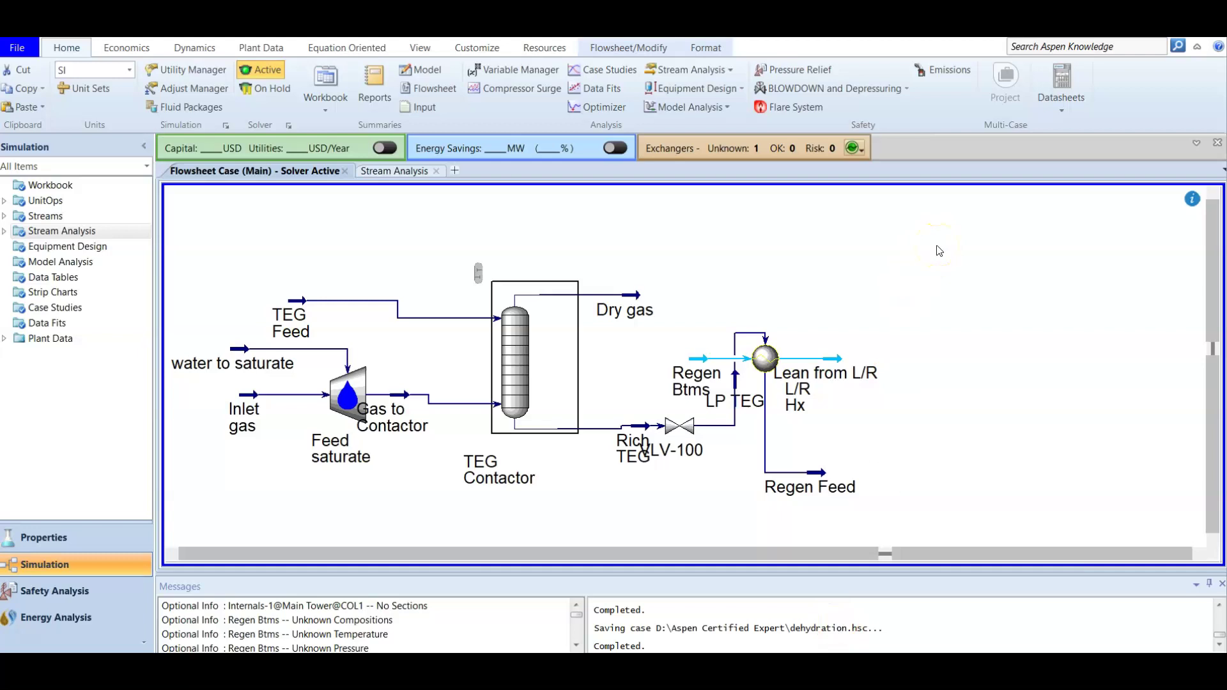
# Add a distillation column to the flowsheet beside the Regen Feed stream and name it TEG Regerator
pyautogui.press('F4')
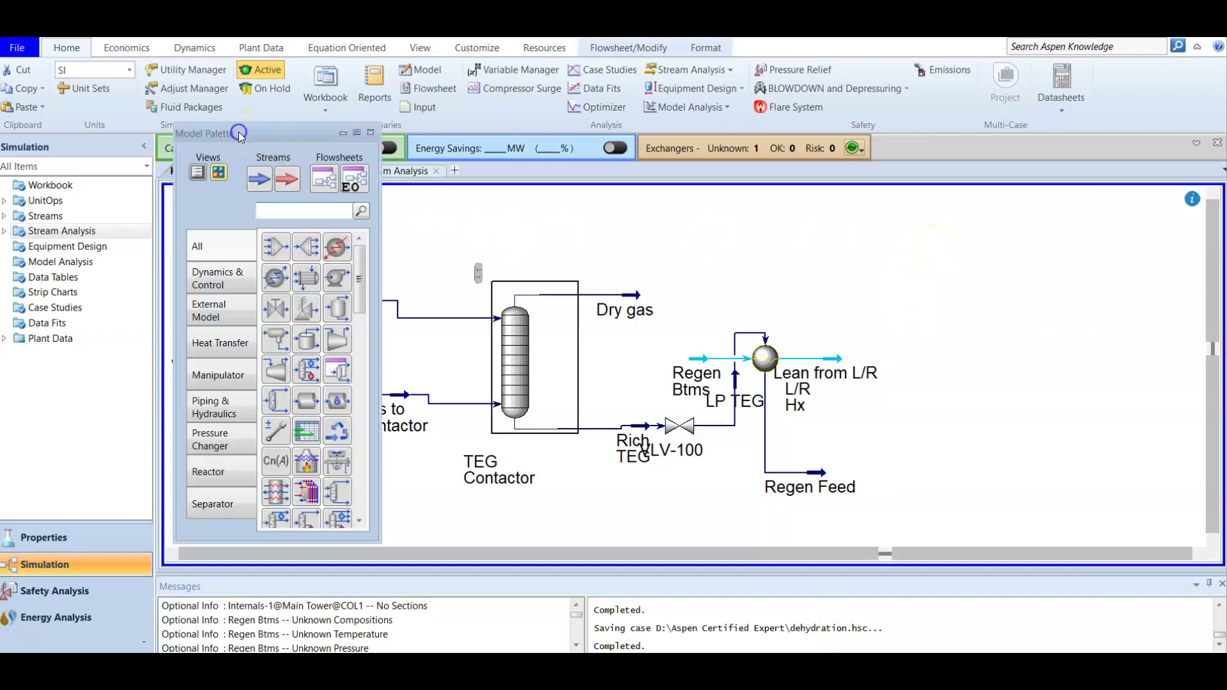
pyautogui.write('disti')
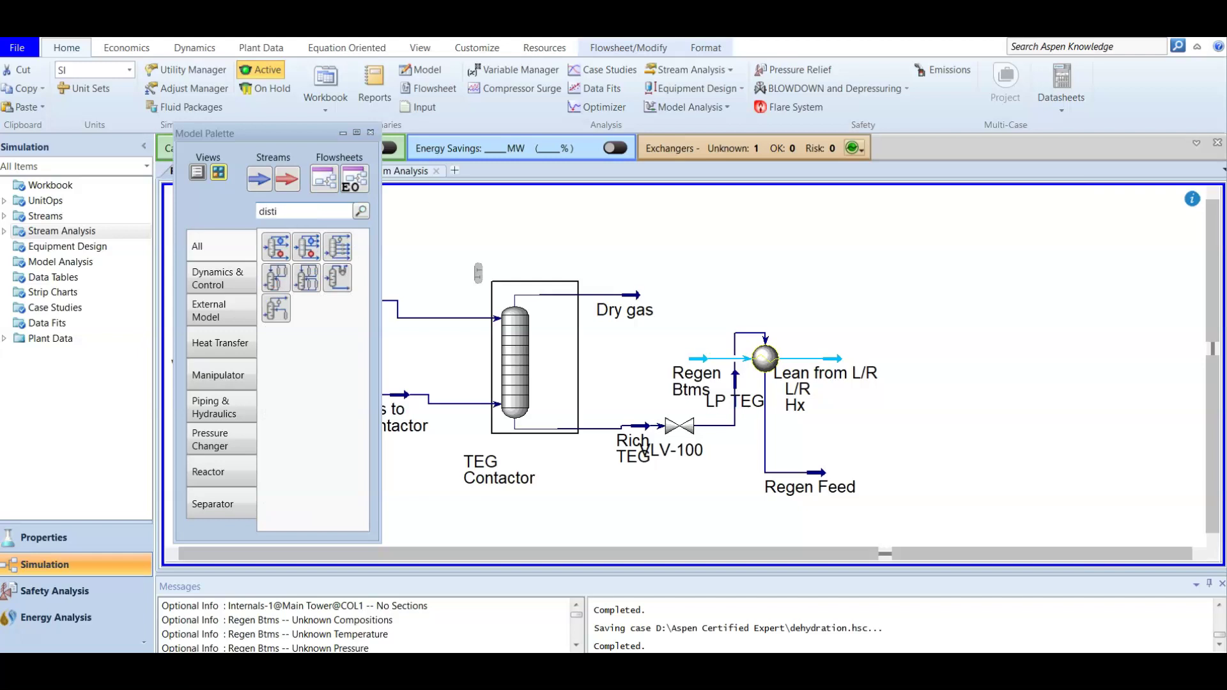
pyautogui.moveTo(275, 246); pyautogui.dragTo(1083, 551)
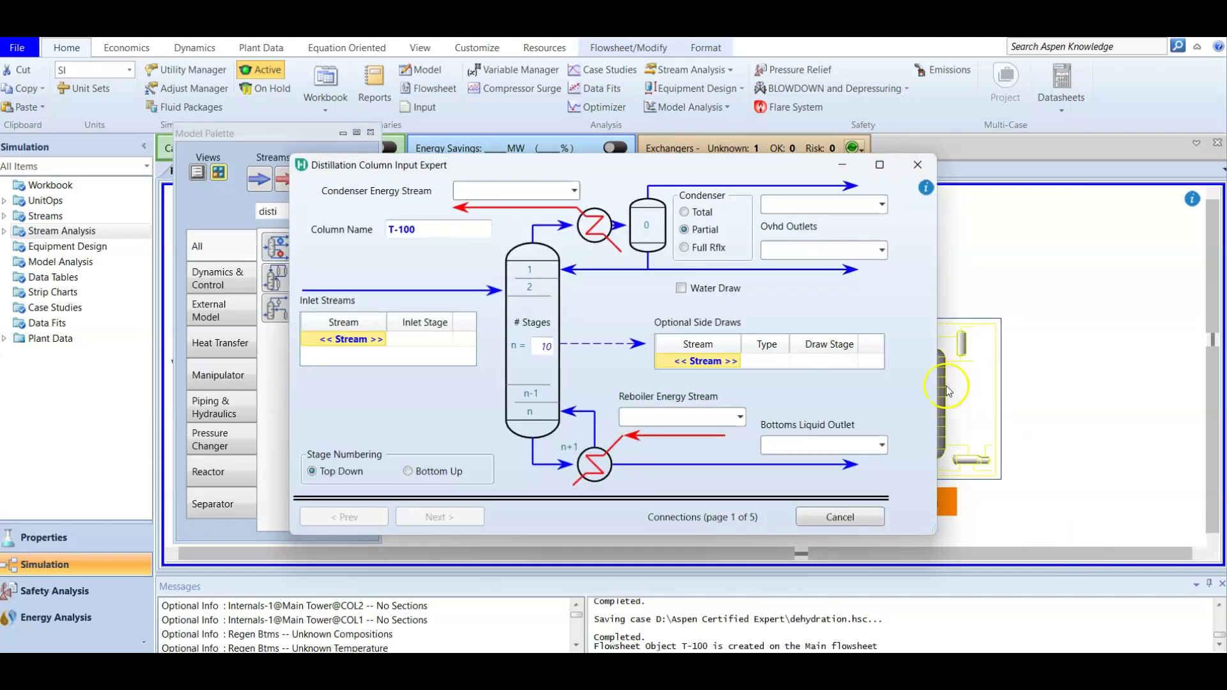
pyautogui.click(455, 228)
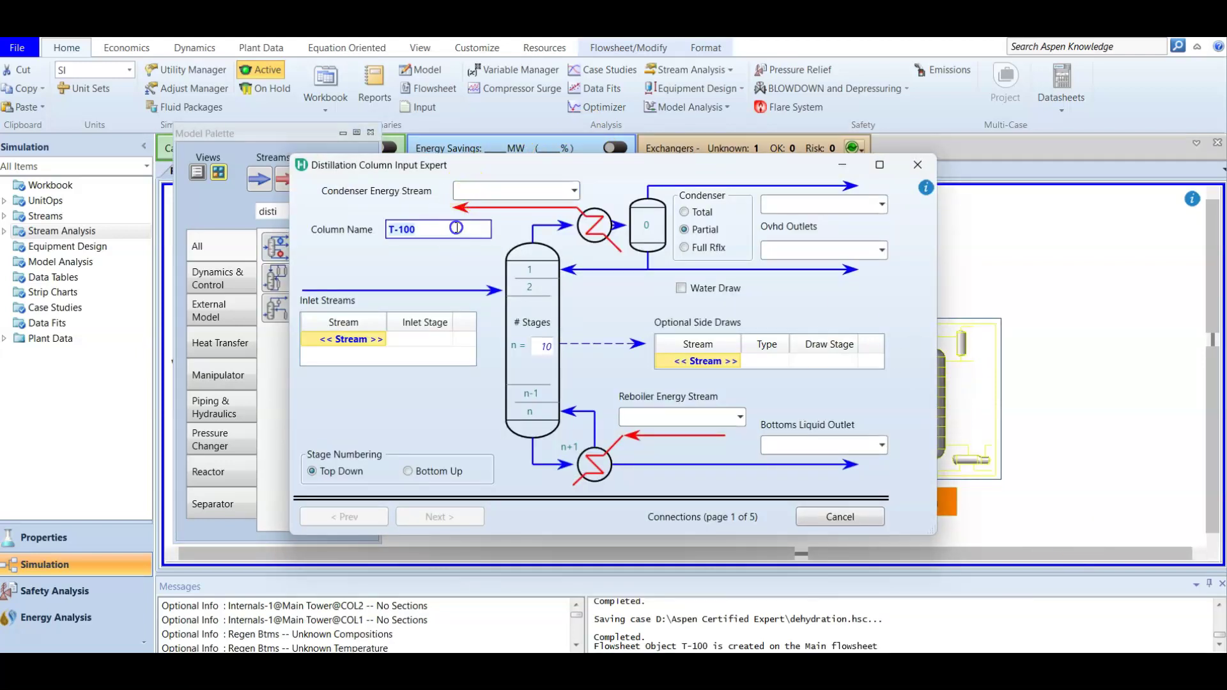
pyautogui.write('TEG Regerator')
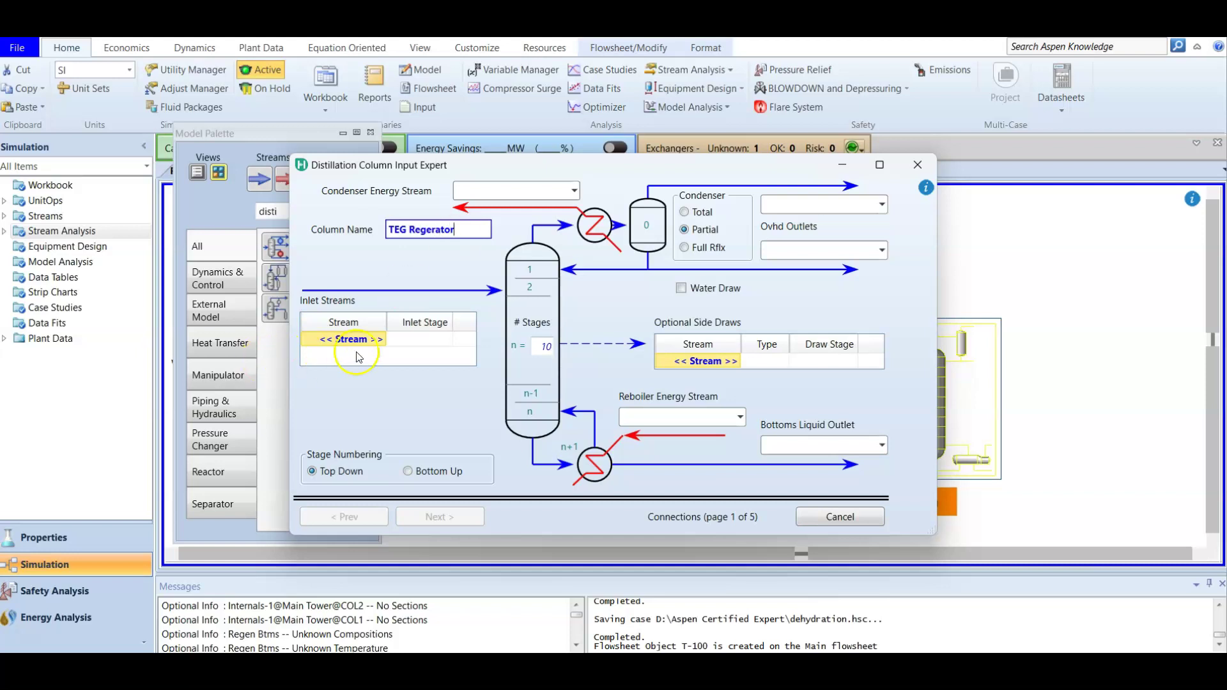
# Set the column to 1 stage and connect Regen Feed as its inlet at stage 1__Main Tower
pyautogui.click(550, 348)
pyautogui.press('BackSpace')
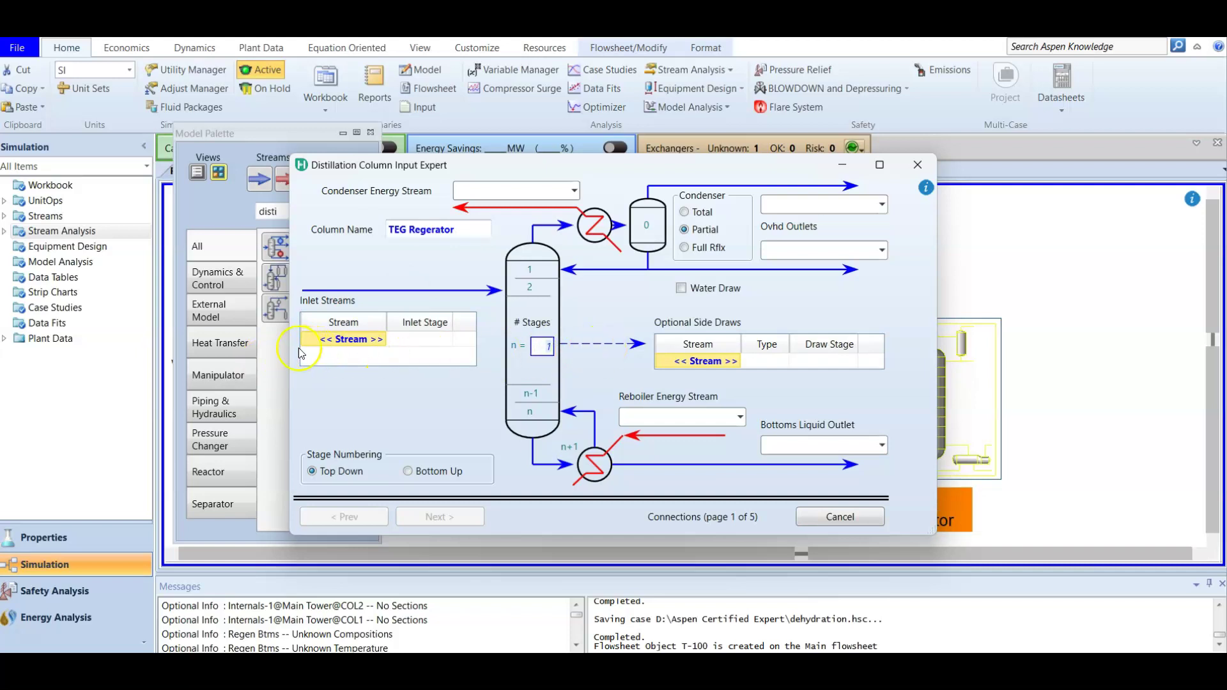
pyautogui.click(382, 340)
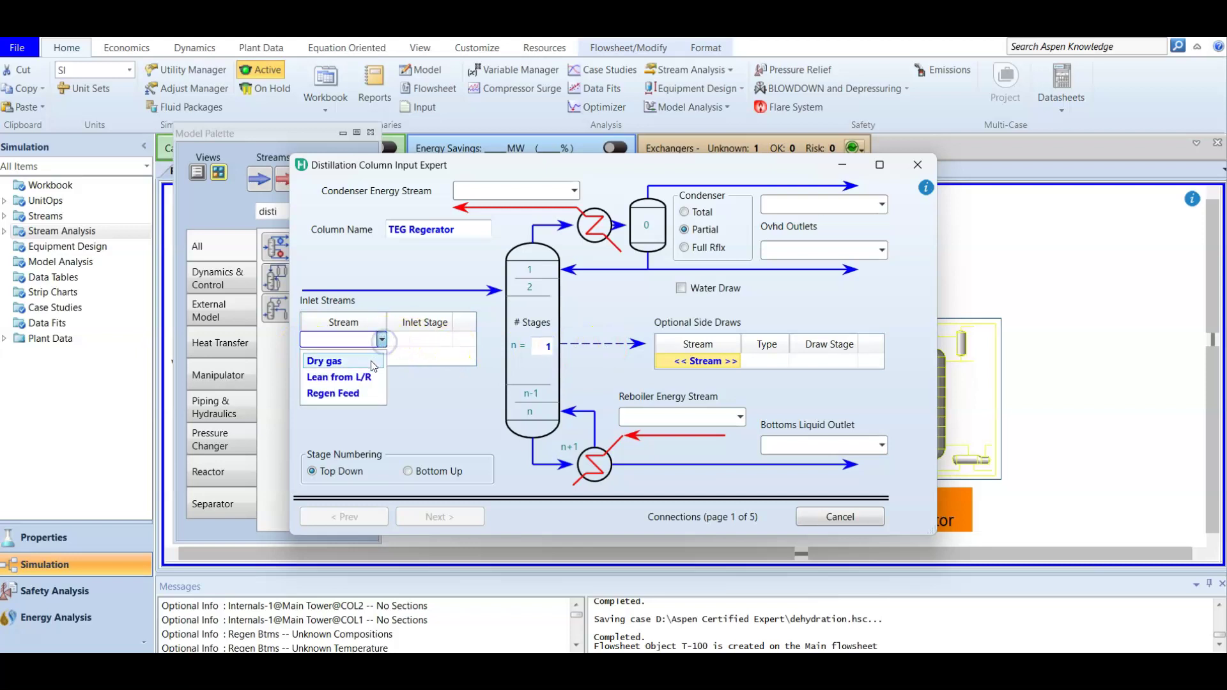
pyautogui.click(366, 394)
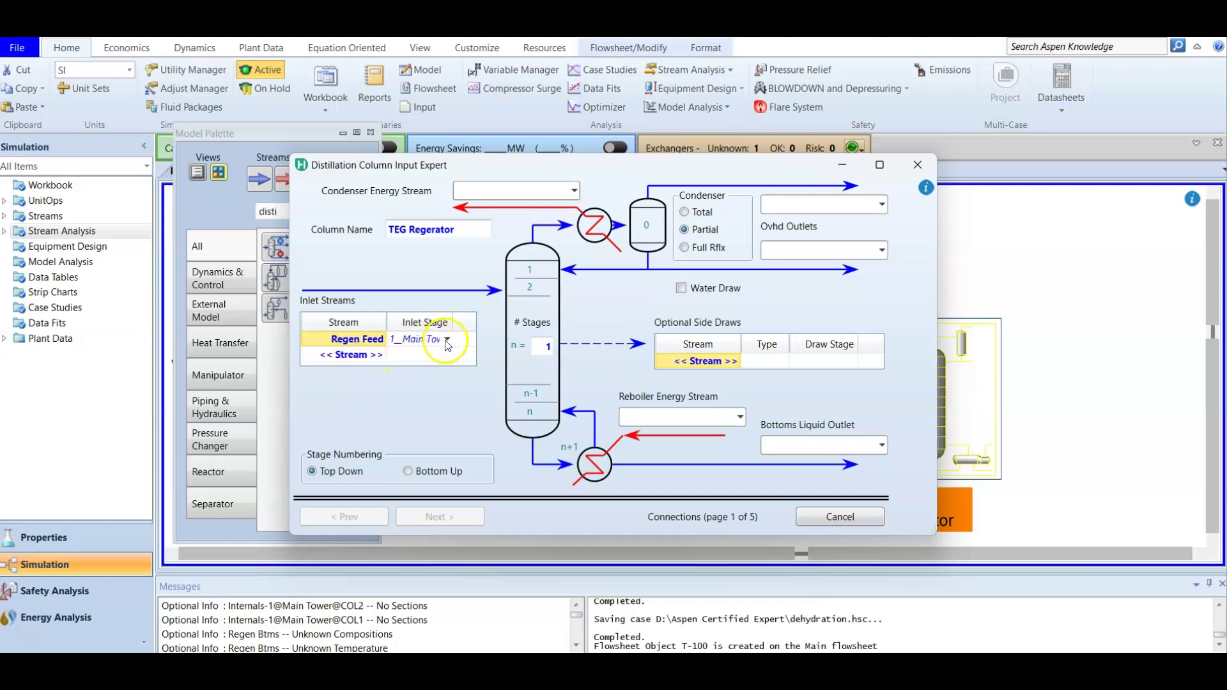
pyautogui.click(449, 339)
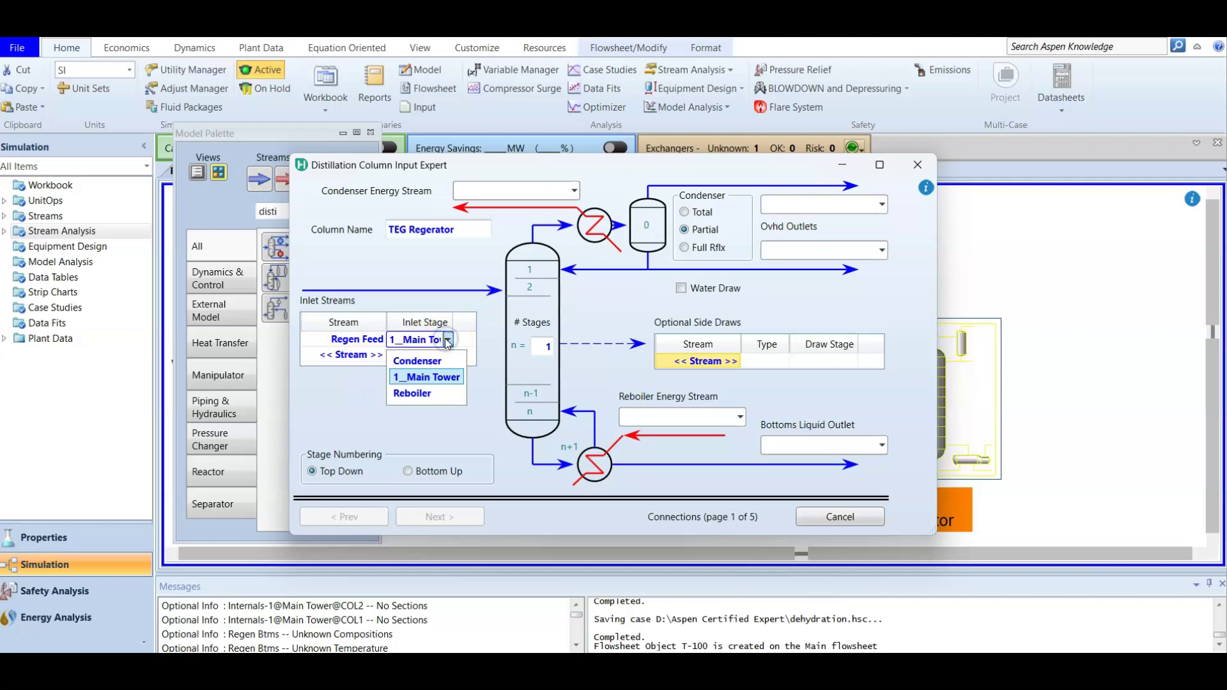
pyautogui.click(424, 377)
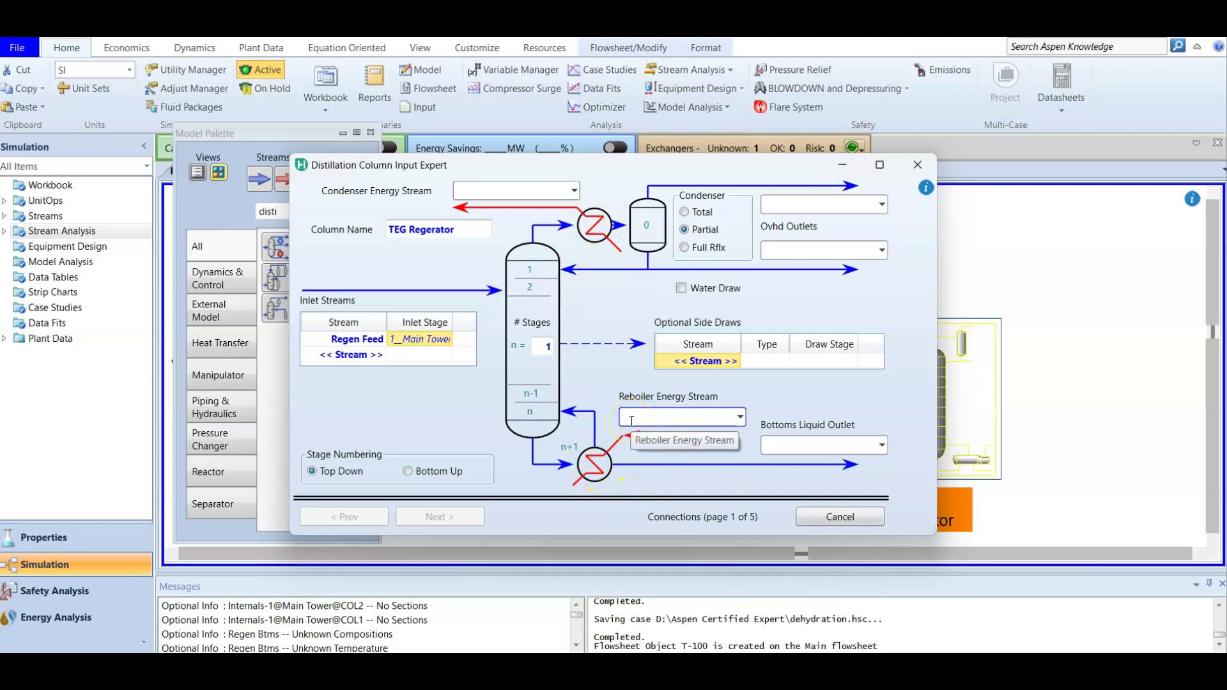
# Set the condenser to full reflux and create the overhead vapour outlet stream Sour Gas
pyautogui.click(684, 249)
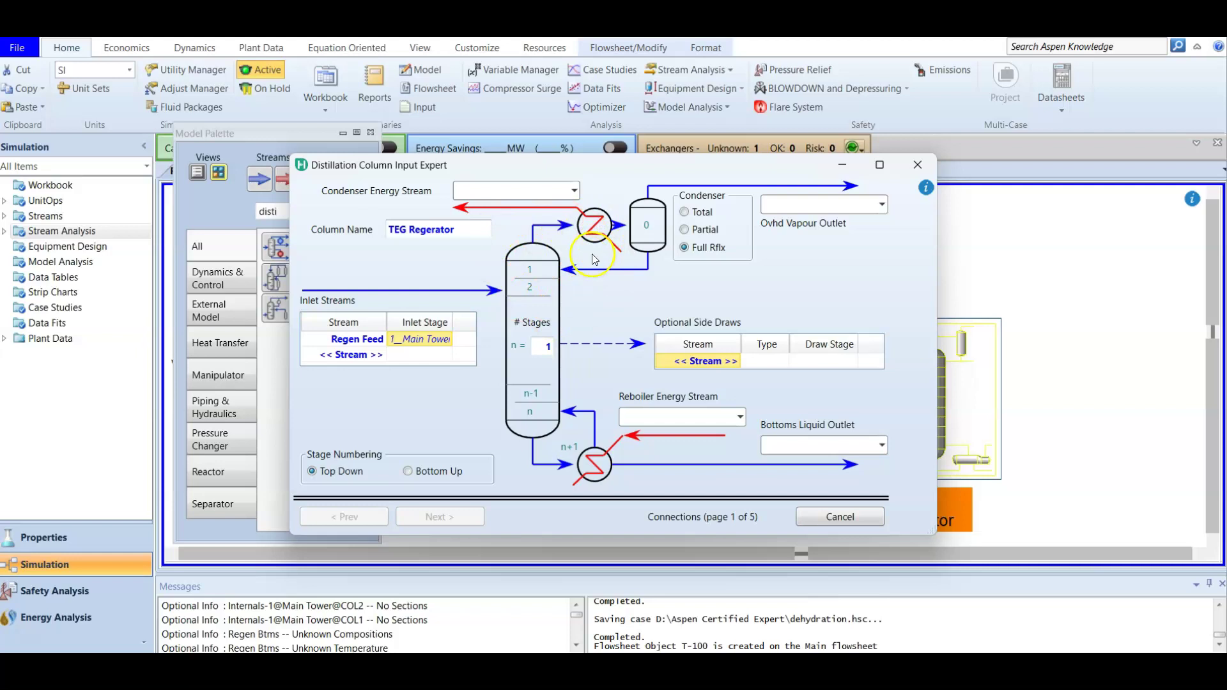
pyautogui.click(798, 204)
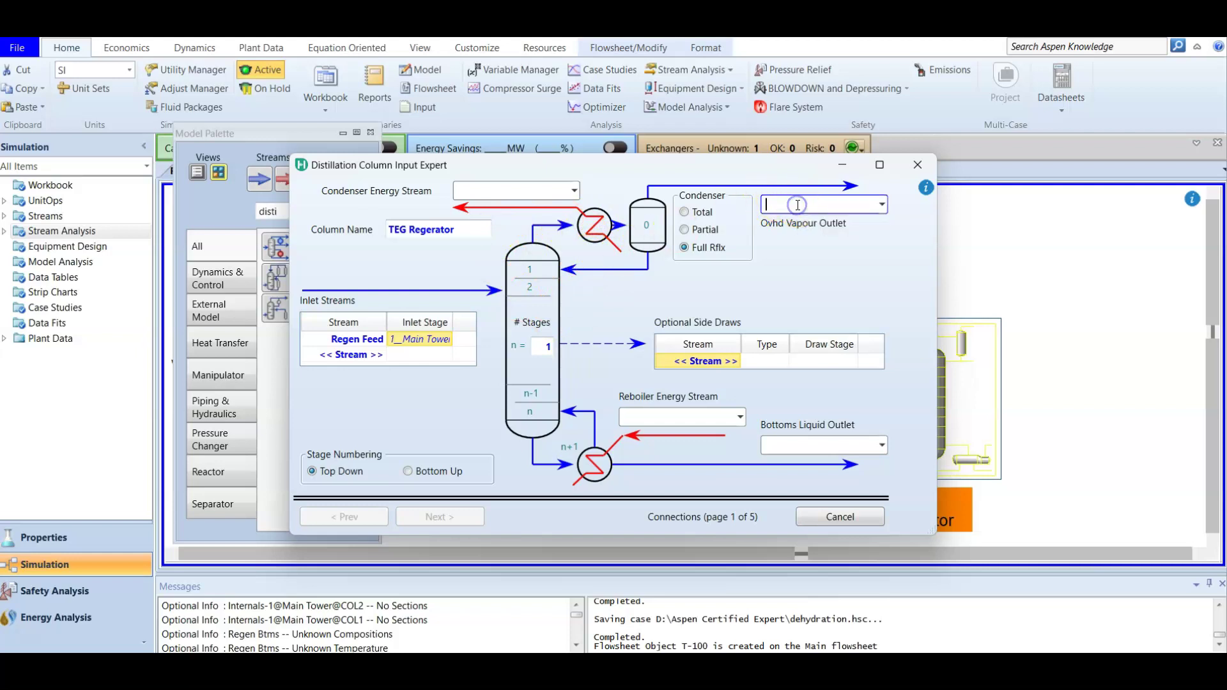
pyautogui.write('Sour Gas')
pyautogui.click(804, 243)
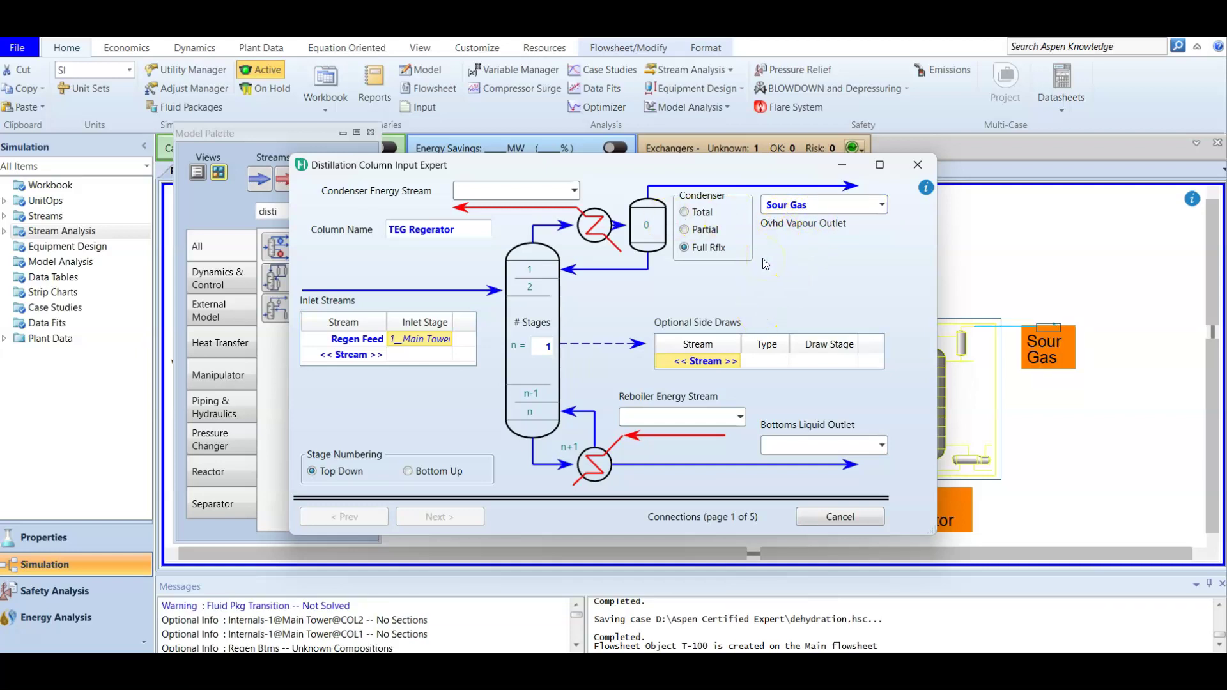
# Connect the existing Regen Btms stream as the column's bottoms liquid outlet
pyautogui.click(653, 416)
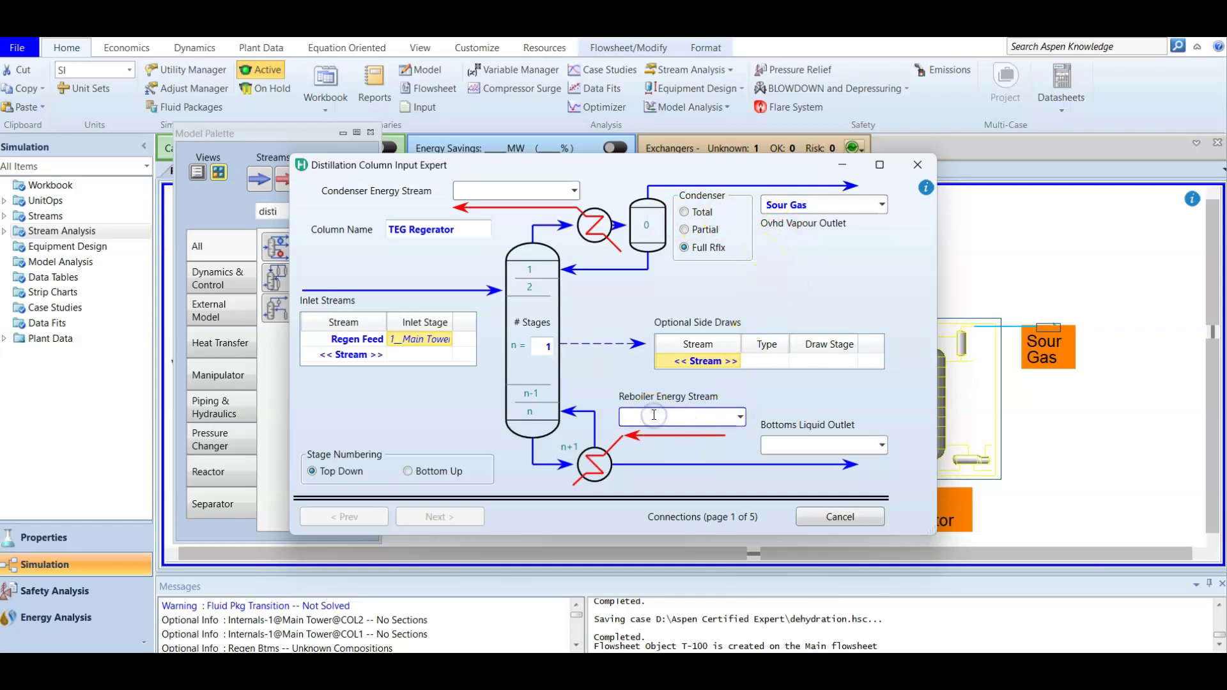
pyautogui.click(741, 417)
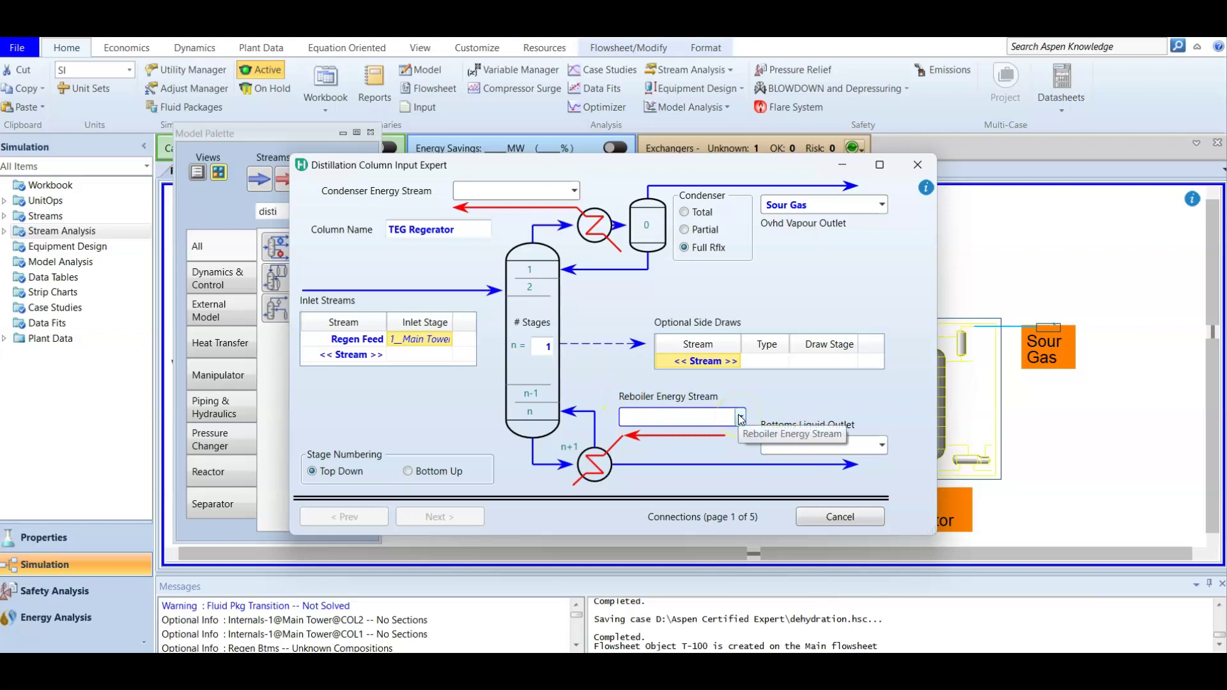
pyautogui.click(696, 408)
pyautogui.click(883, 446)
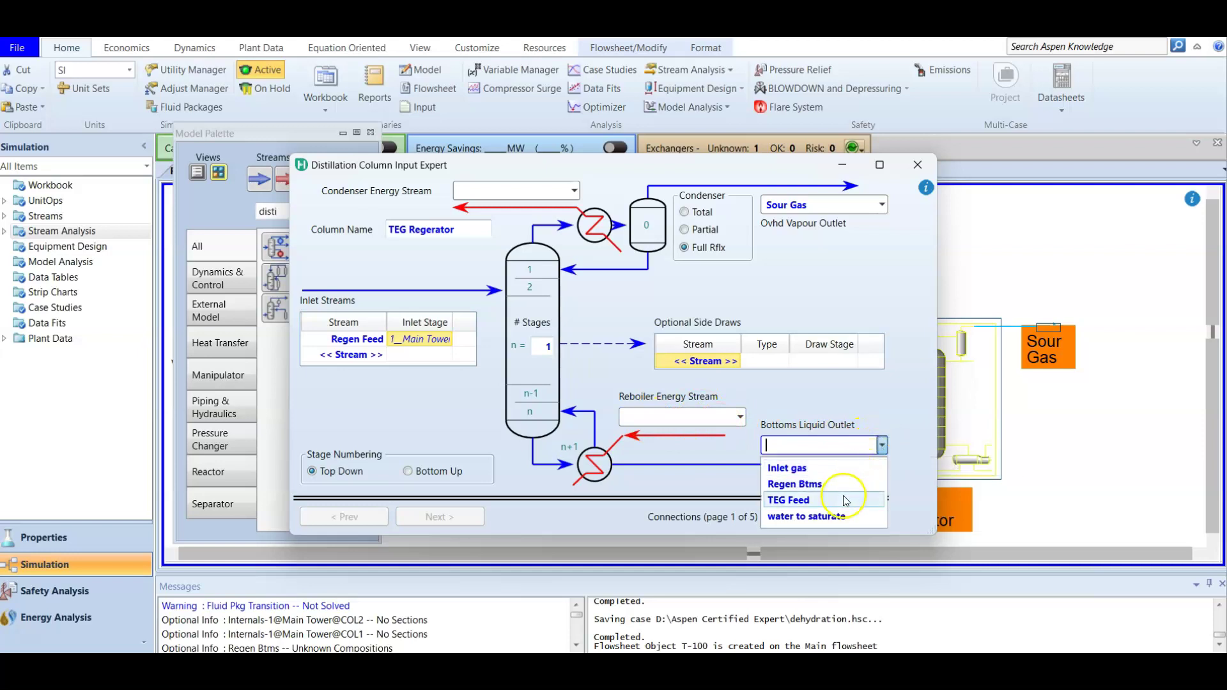
pyautogui.click(831, 485)
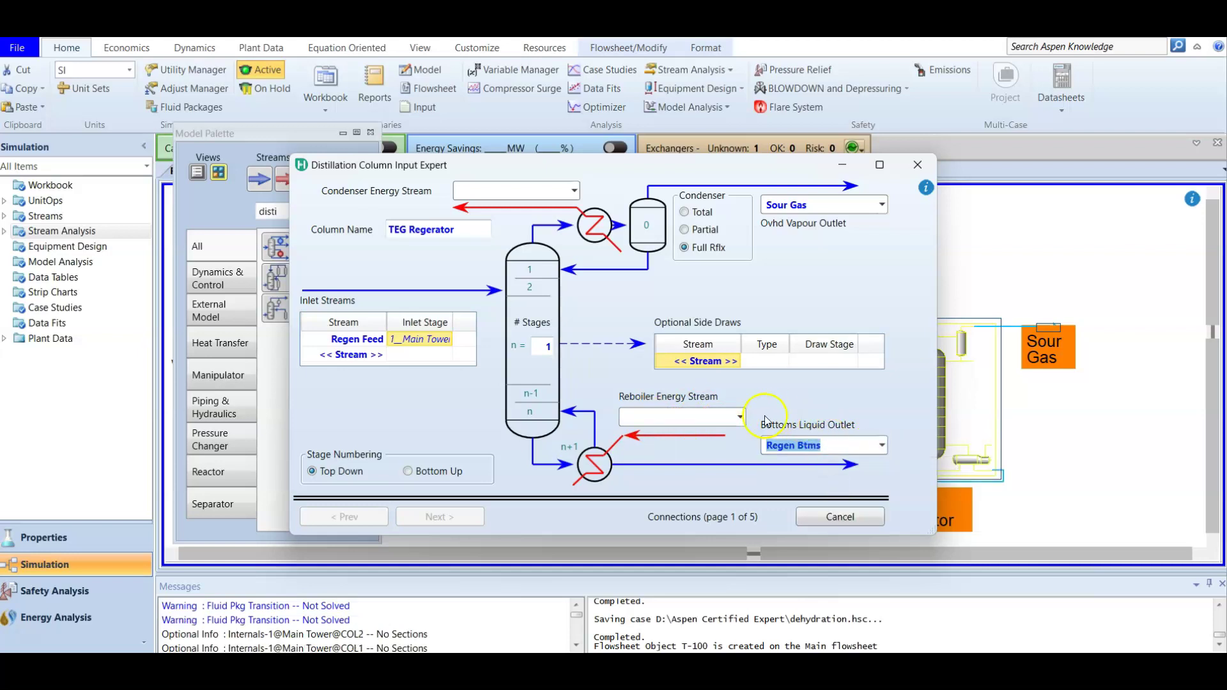
pyautogui.click(777, 395)
# Create the condenser energy stream Cond Q and the reboiler energy stream Reb Q
pyautogui.click(495, 188)
pyautogui.click(488, 188)
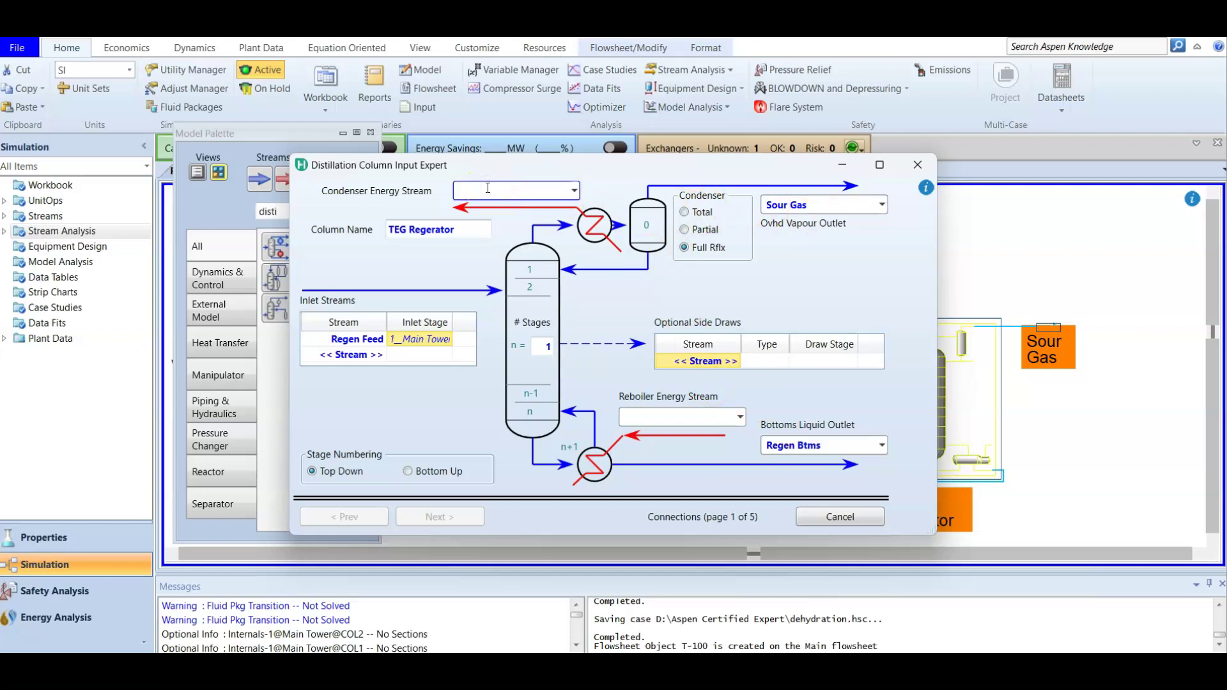
pyautogui.write('Cond Q')
pyautogui.click(686, 416)
pyautogui.write('Reb')
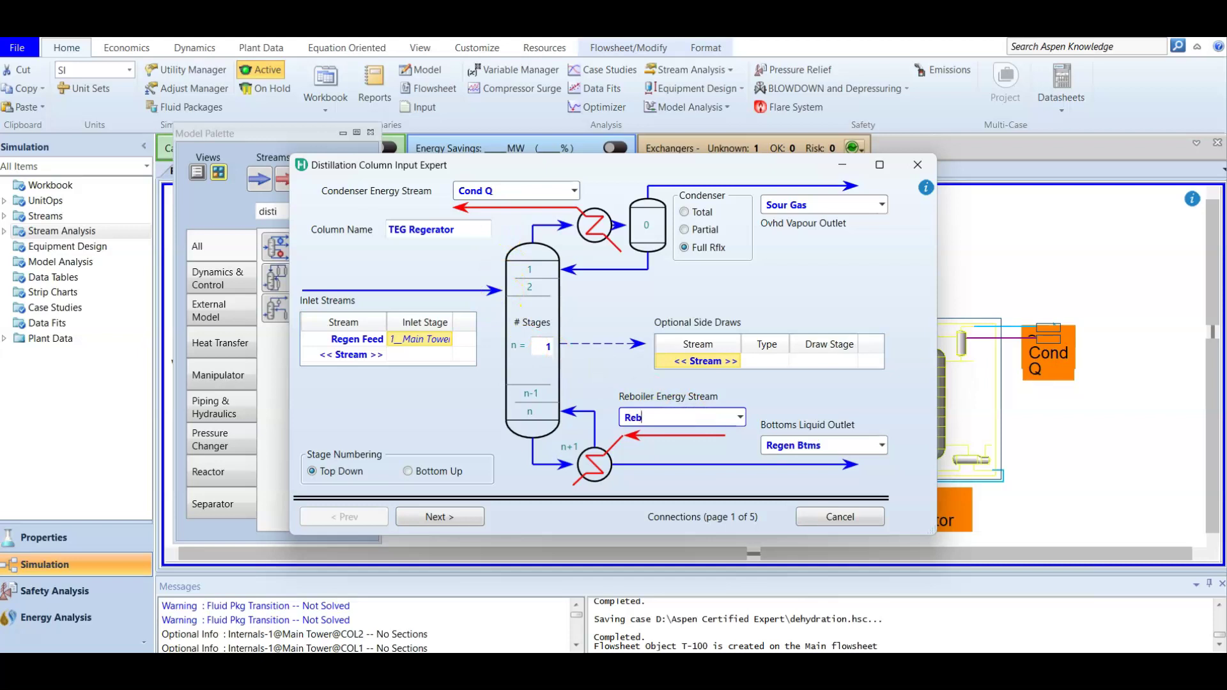
pyautogui.write(' Q')
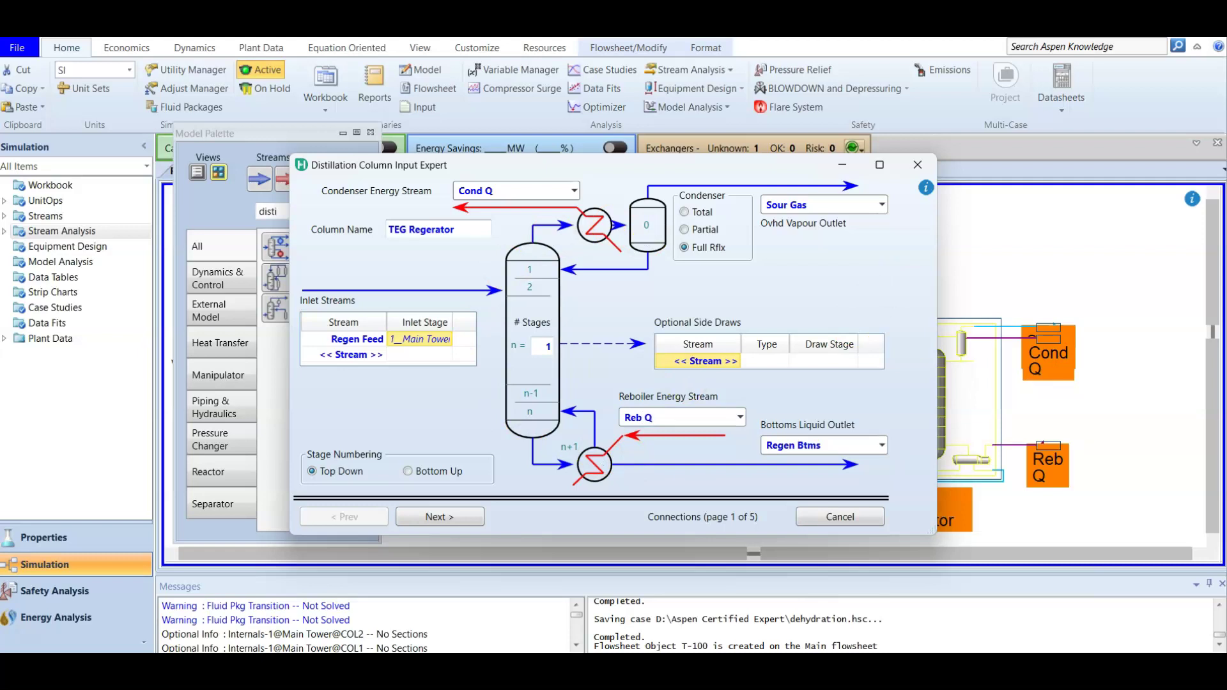
# Accept the once-through regular Hysys reboiler and set condenser pressure to 96.5 kPa, condenser pressure drop to 7 kPa and reboiler pressure drop to 0 kPa
pyautogui.click(450, 519)
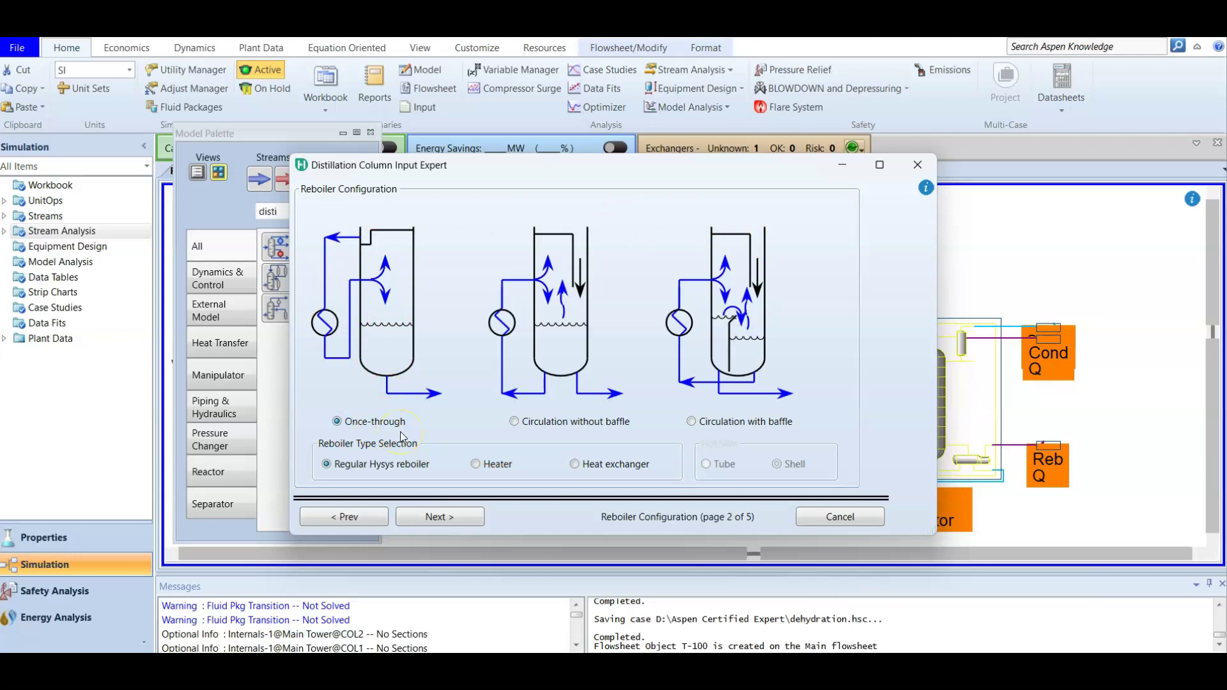
pyautogui.click(440, 519)
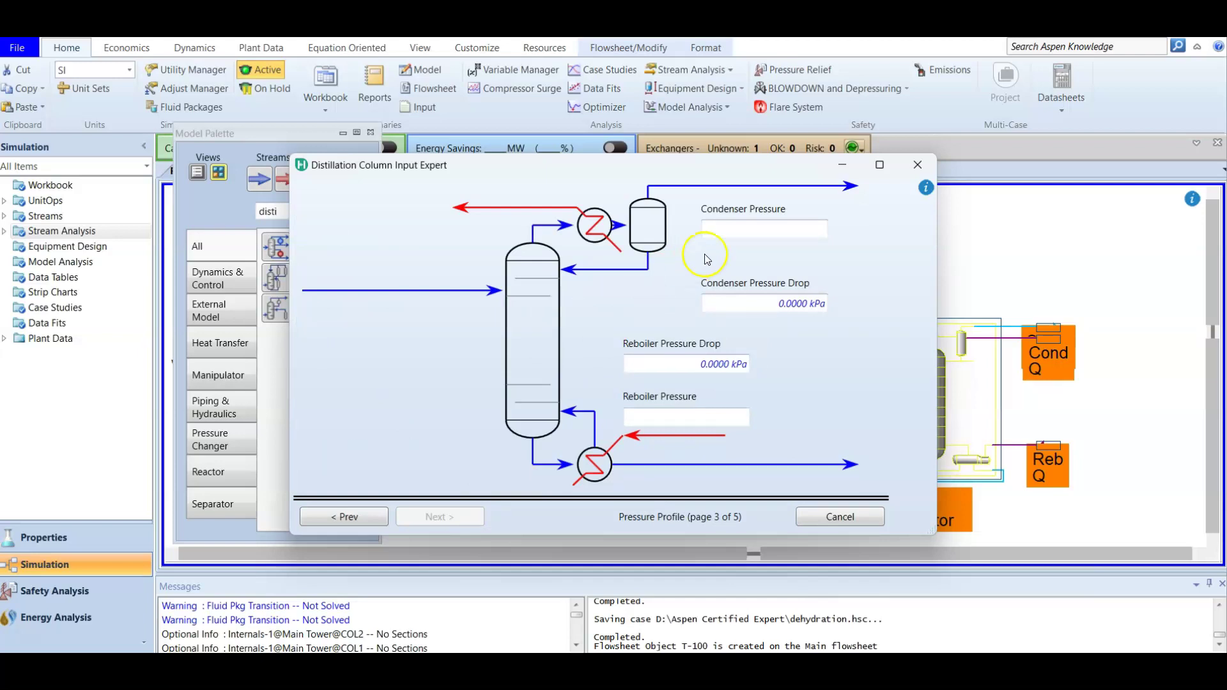
pyautogui.click(767, 229)
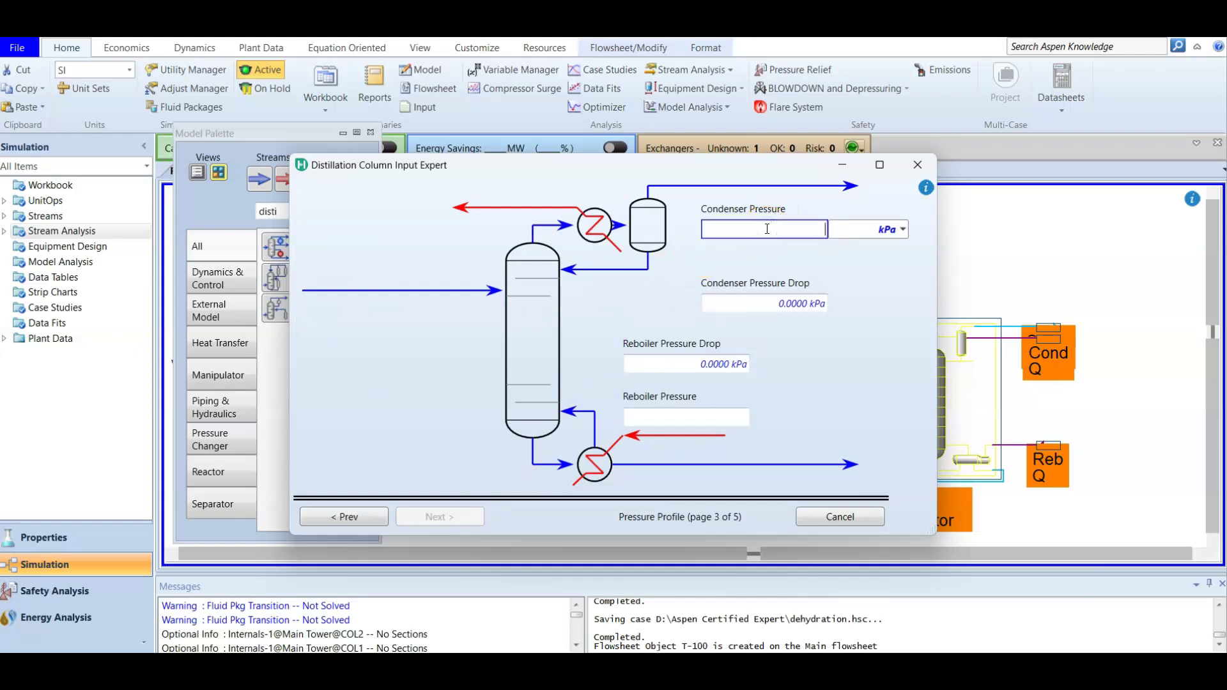
pyautogui.write('96.5')
pyautogui.click(765, 299)
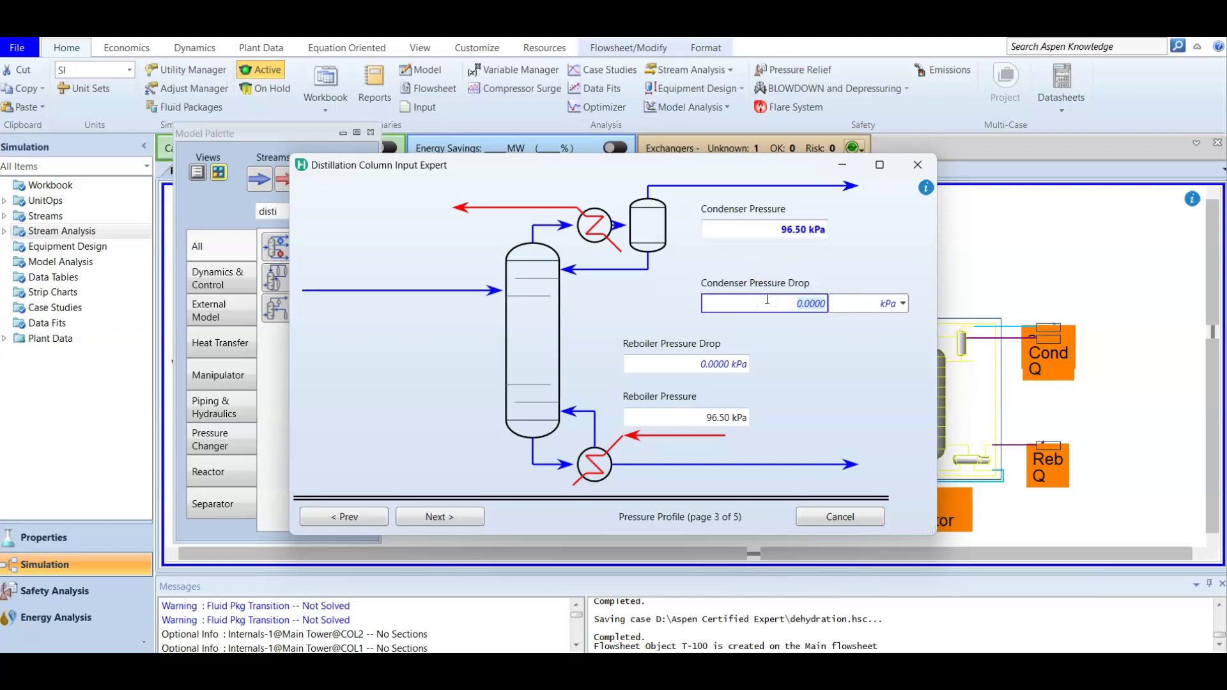
pyautogui.write('7')
pyautogui.click(680, 358)
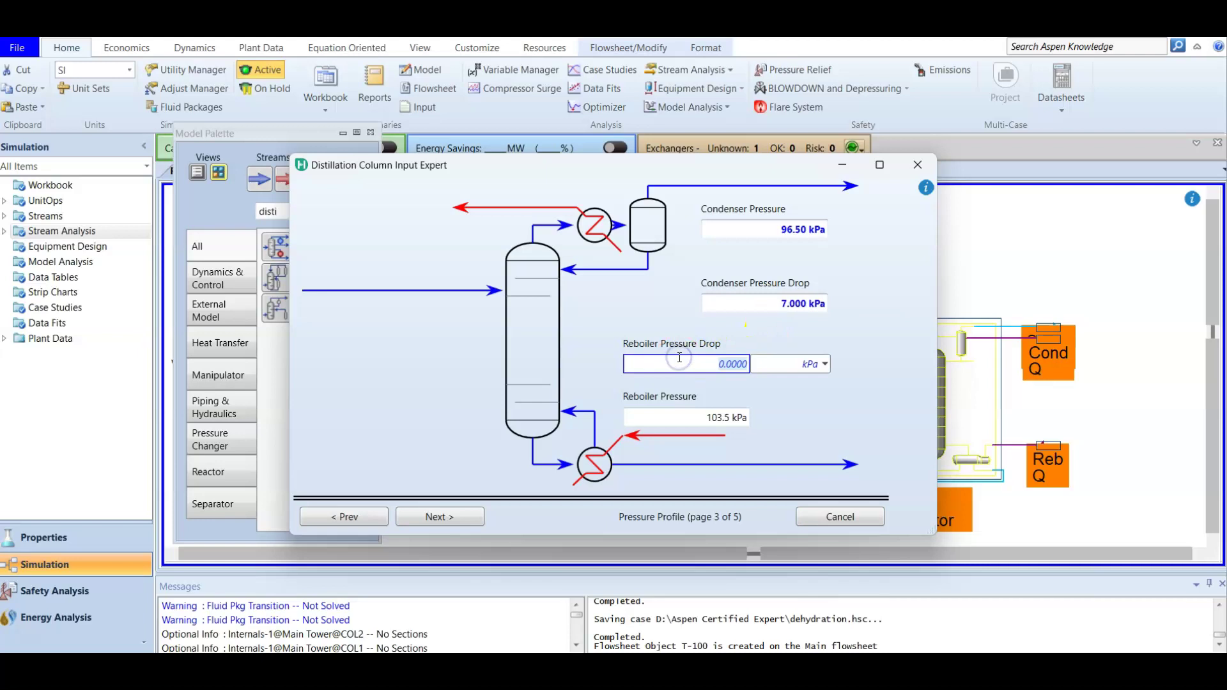
pyautogui.write('0')
pyautogui.click(729, 417)
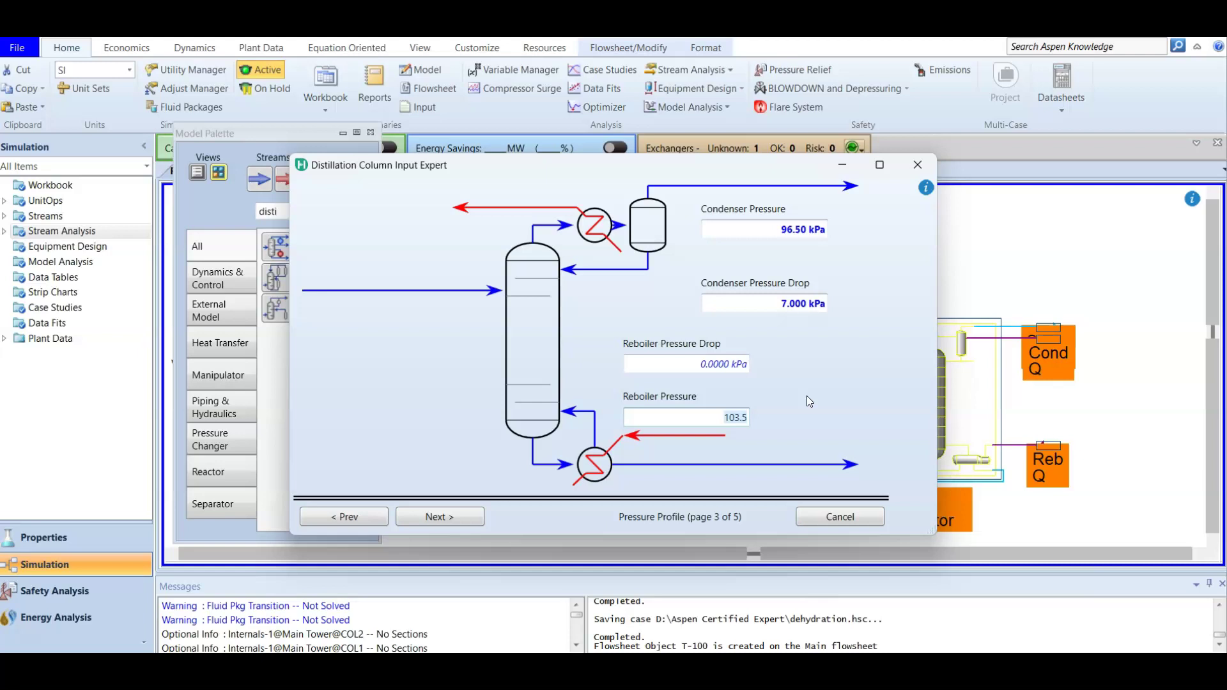
pyautogui.click(709, 414)
pyautogui.click(717, 393)
pyautogui.click(702, 415)
pyautogui.click(811, 388)
pyautogui.click(756, 395)
# Accept the pressure profile, leave the optional temperature estimates blank and proceed to the column's specifications page
pyautogui.click(462, 518)
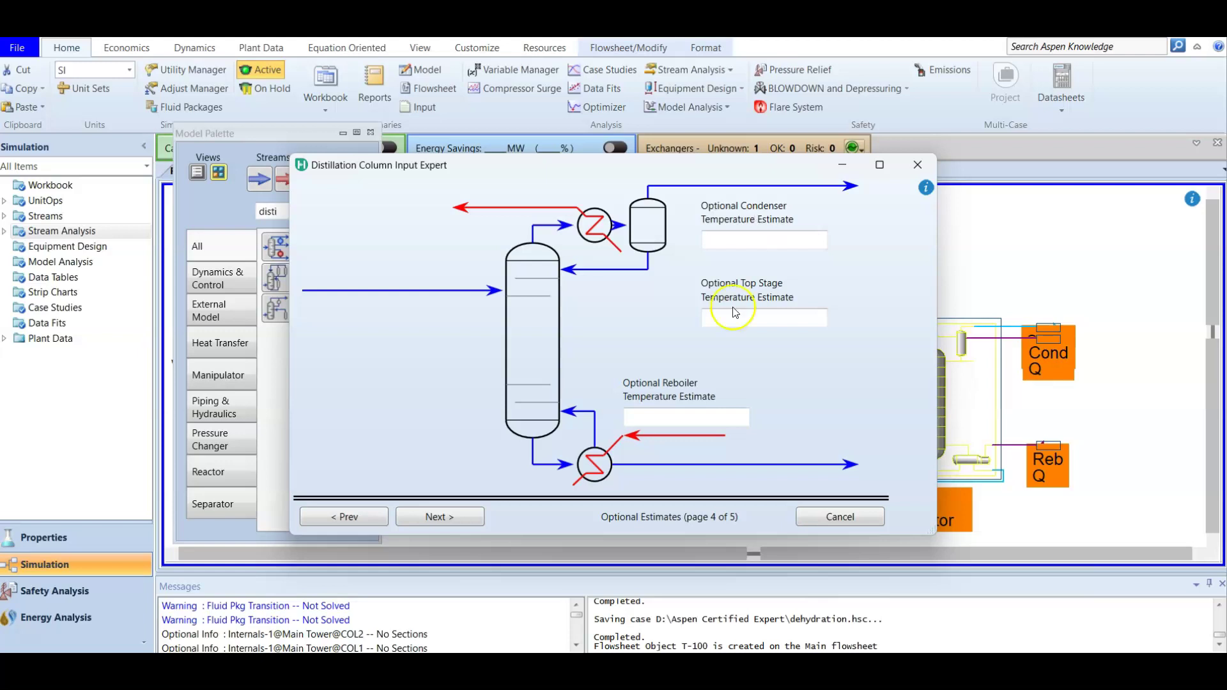
pyautogui.click(759, 259)
pyautogui.click(440, 516)
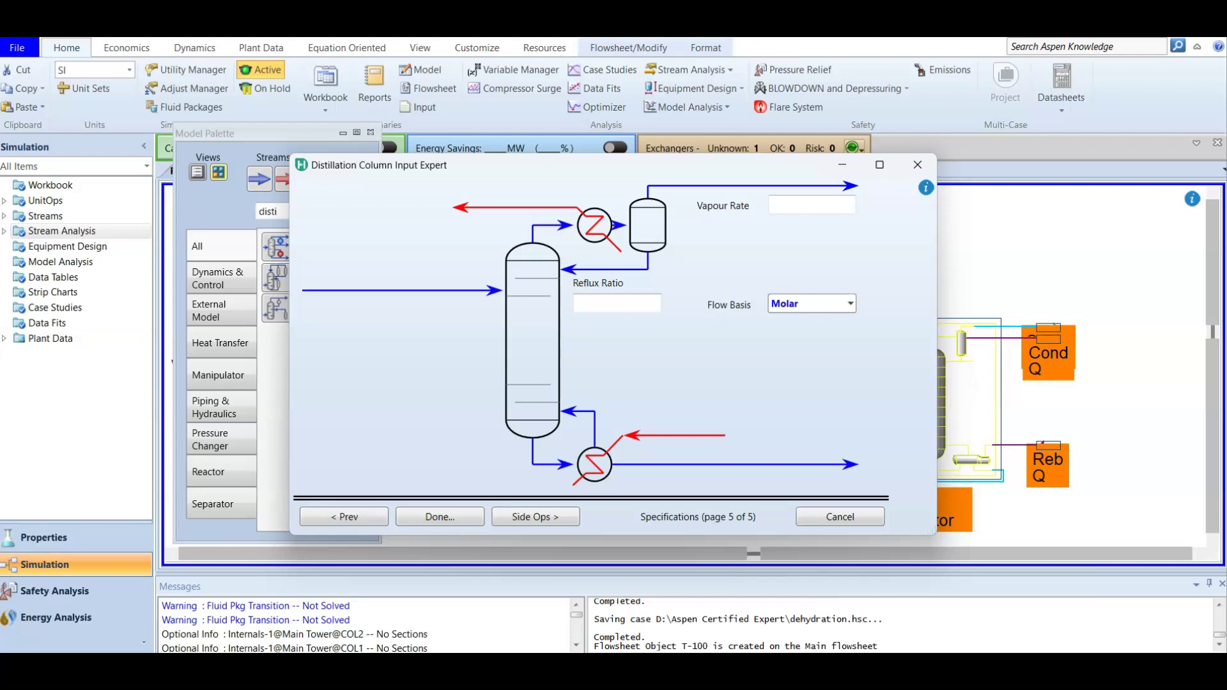
pyautogui.click(580, 305)
pyautogui.click(271, 540)
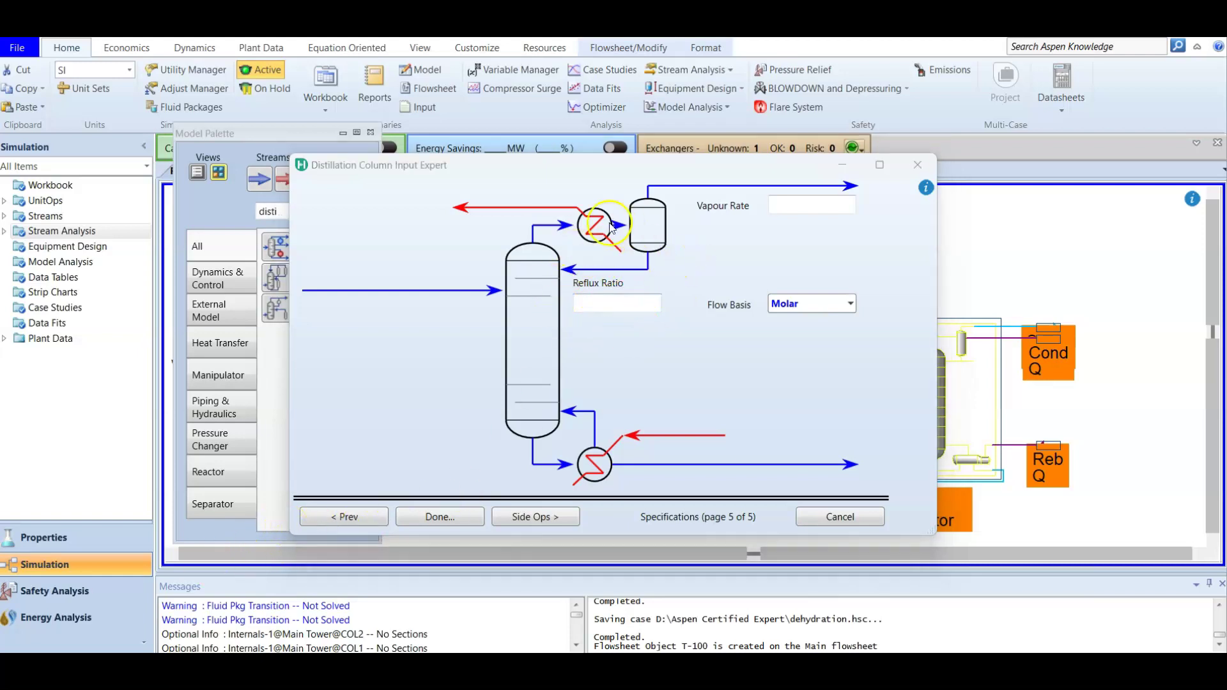
# Finish the column setup with the vapour rate and reflux ratio left blank, and try to run the TEG regenerator column
pyautogui.click(466, 505)
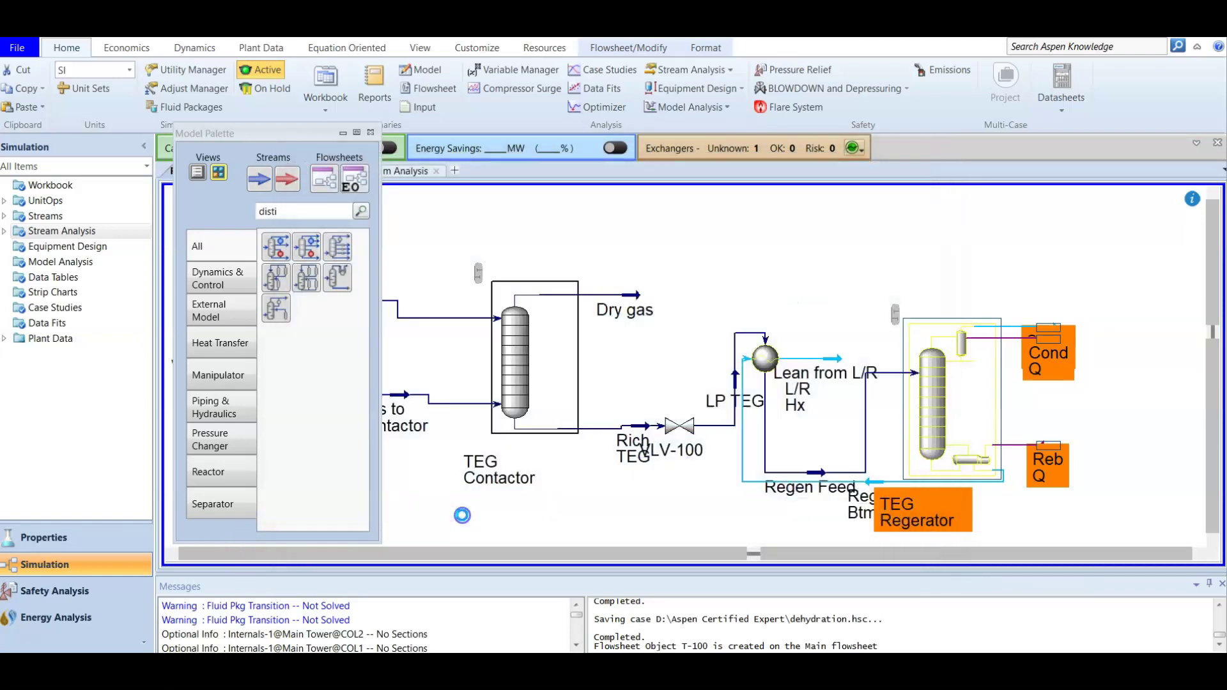
pyautogui.moveTo(521, 126); pyautogui.dragTo(694, 107)
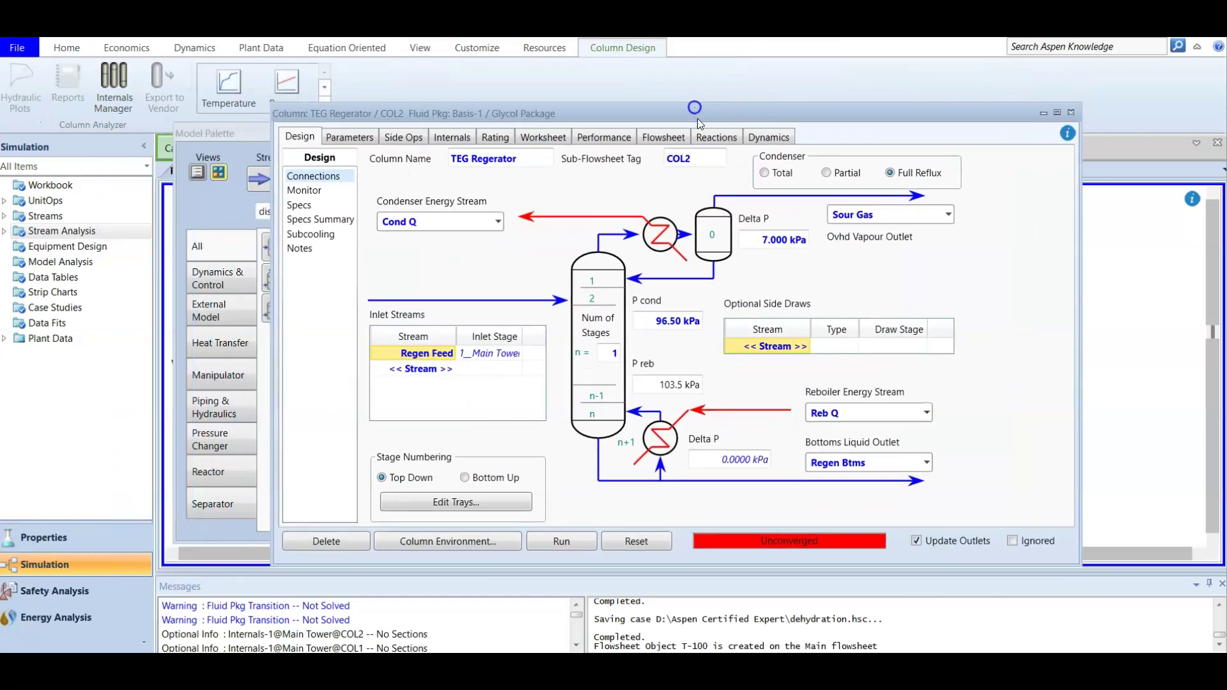
pyautogui.click(560, 542)
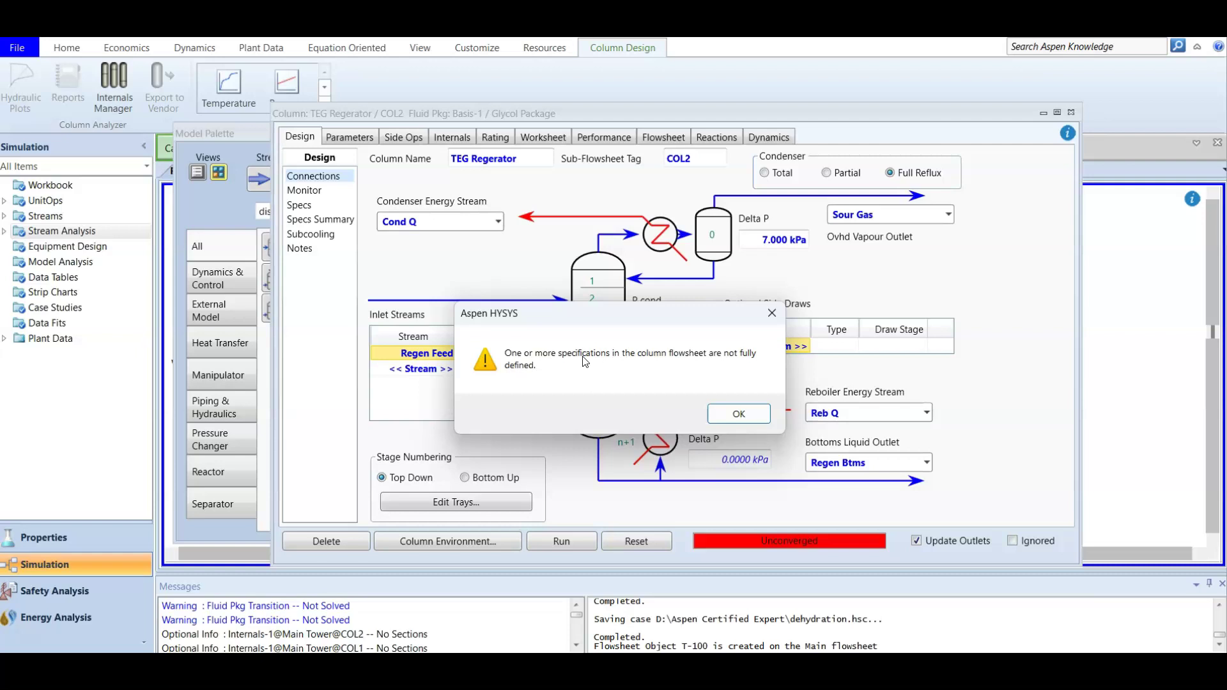
pyautogui.click(735, 412)
# Close the Reflux Ratio and Ovhd Vap Rate specification windows without entering values
pyautogui.click(334, 224)
pyautogui.moveTo(343, 319); pyautogui.dragTo(612, 218)
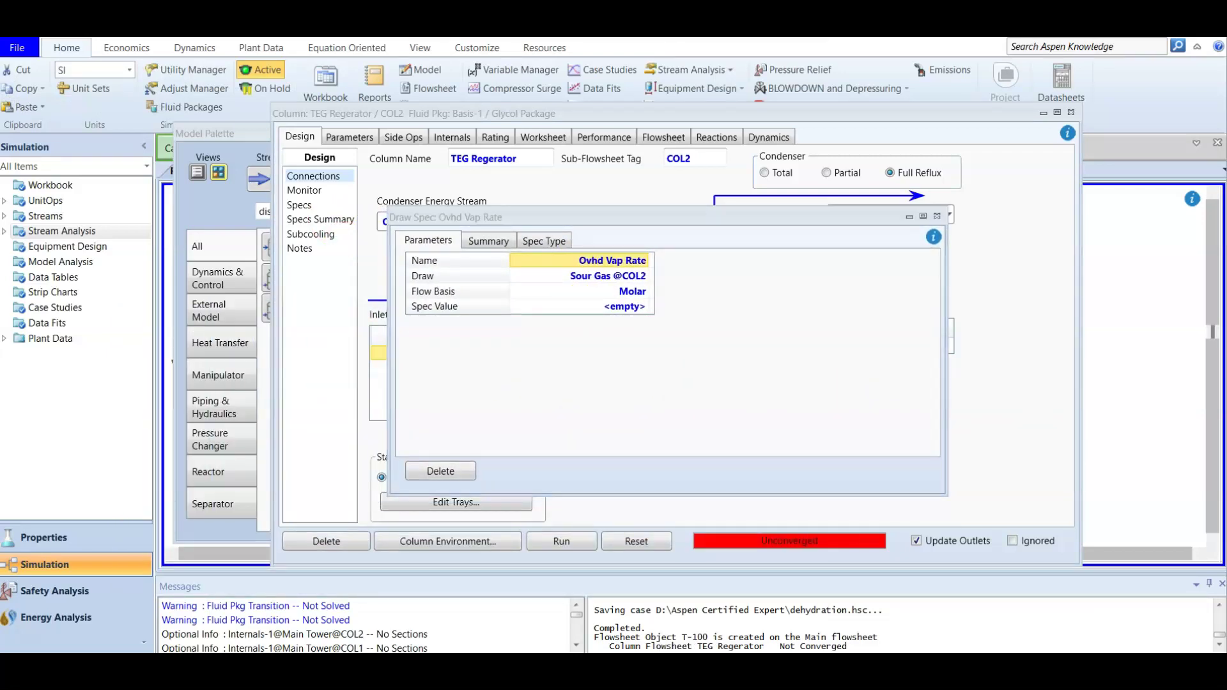
pyautogui.click(740, 301)
pyautogui.click(637, 276)
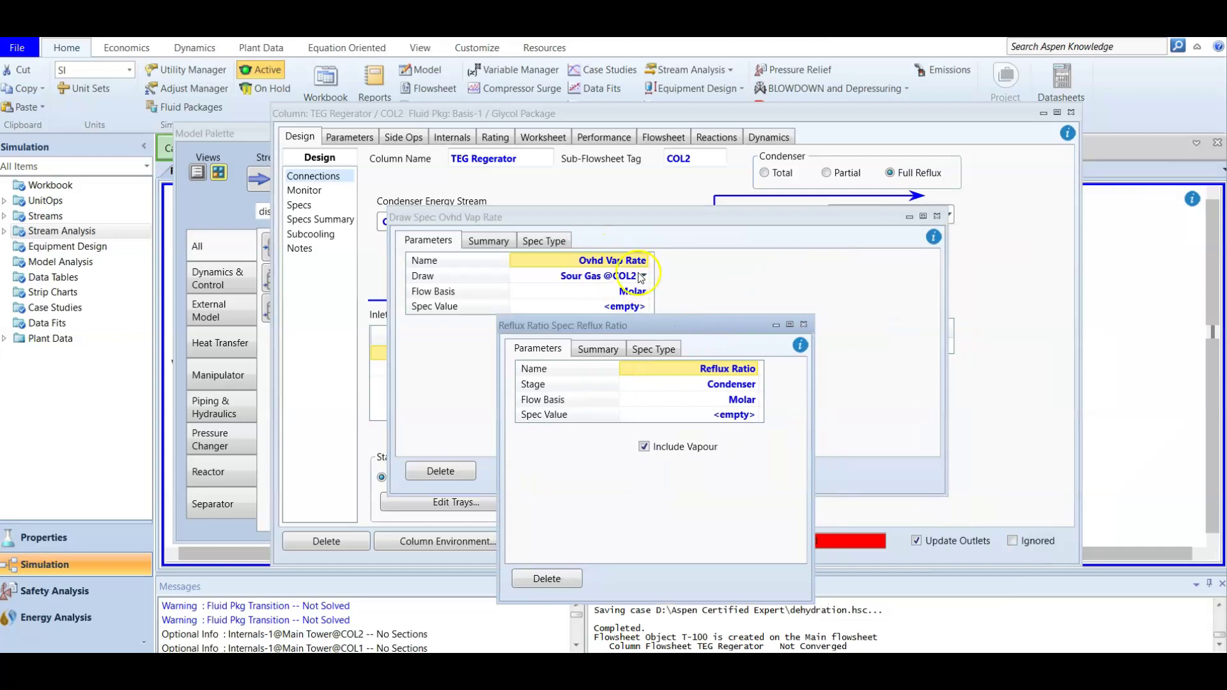
pyautogui.click(804, 324)
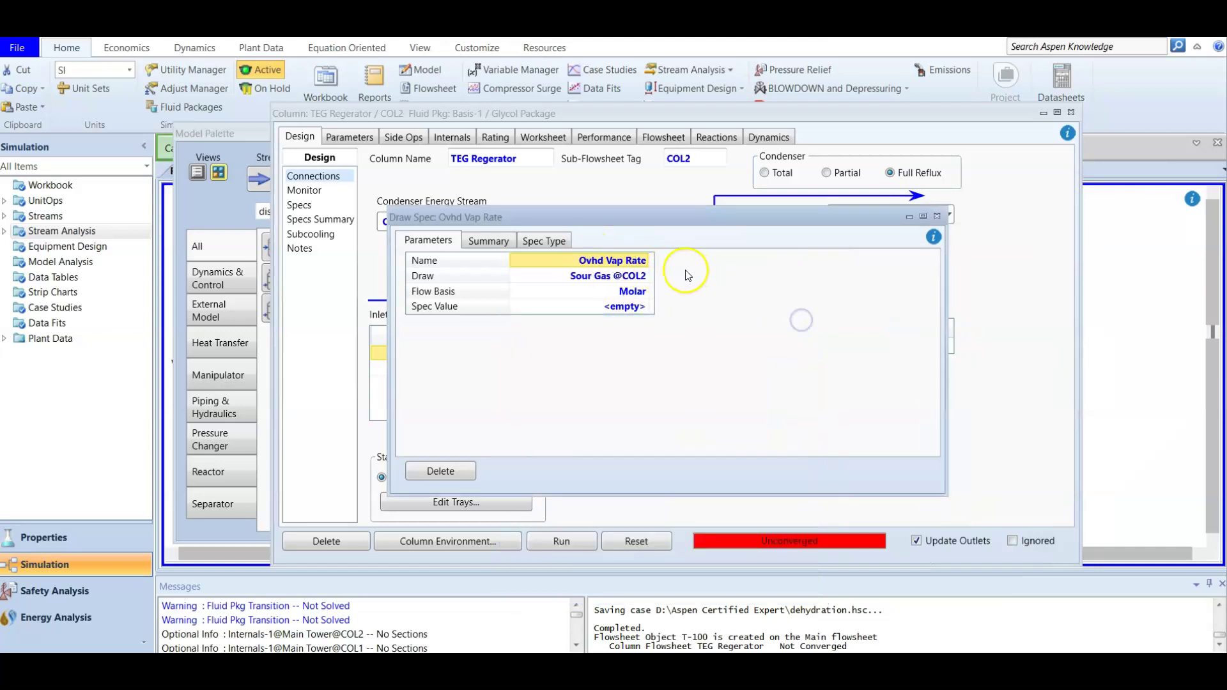
pyautogui.click(936, 217)
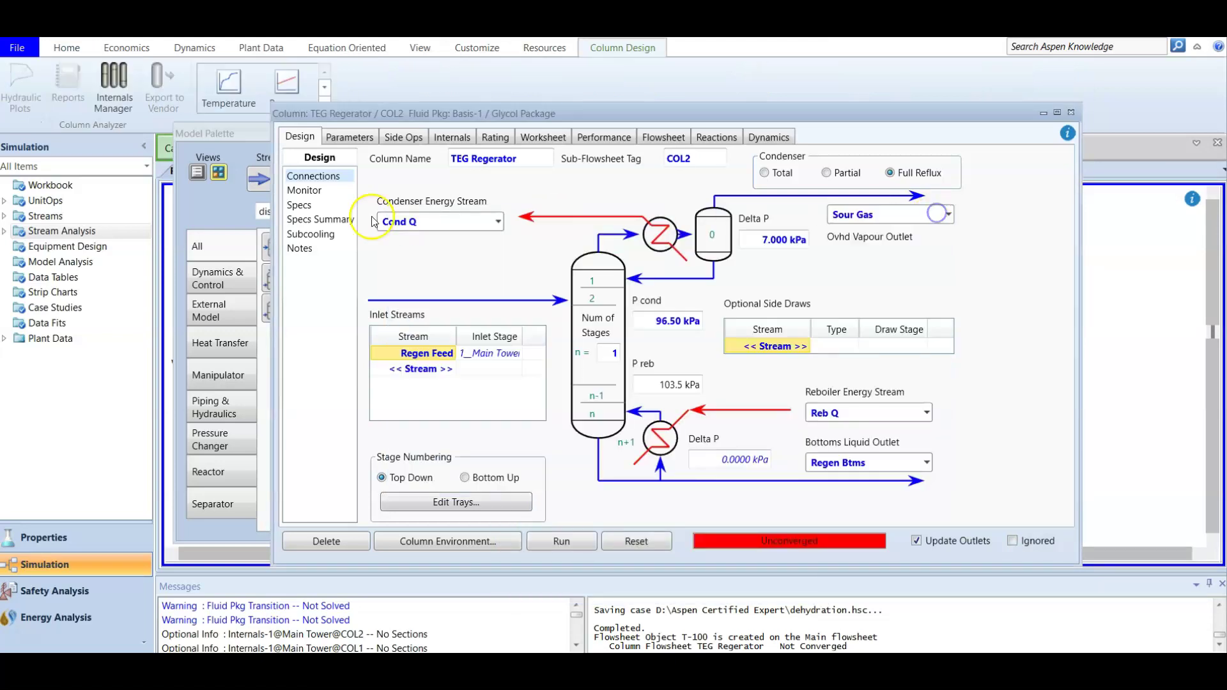
# Add a Column Temperature specification to the TEG regenerator's column specifications
pyautogui.click(300, 206)
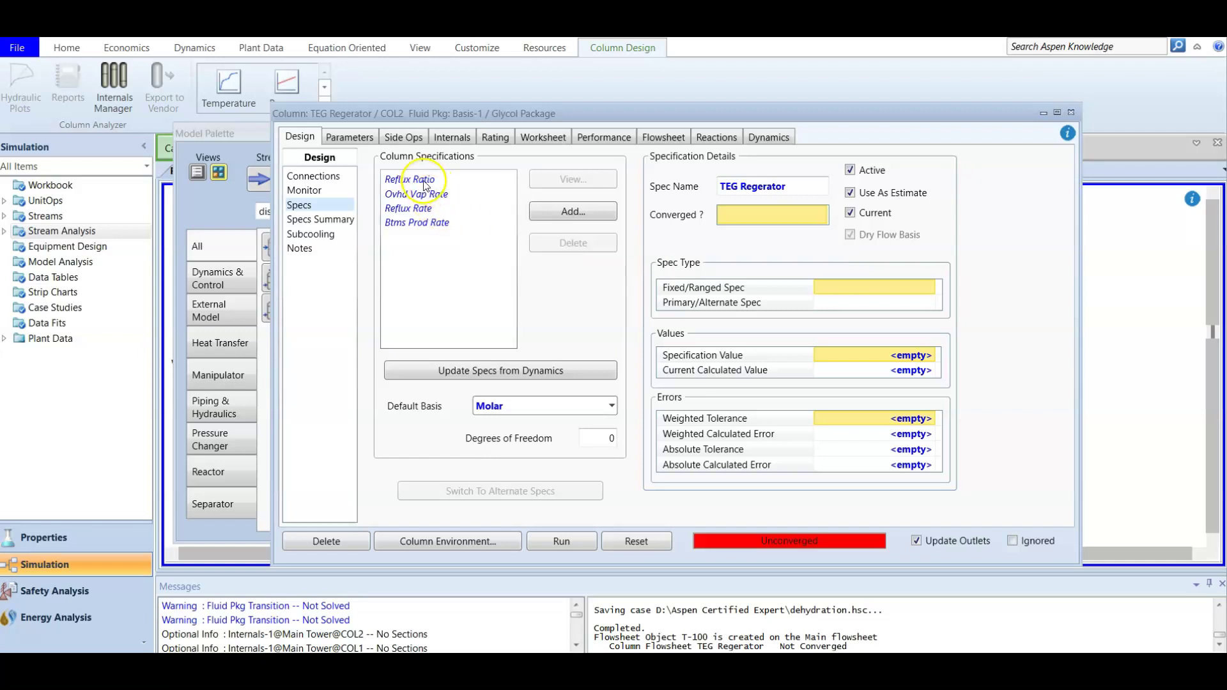
pyautogui.click(401, 176)
pyautogui.click(572, 211)
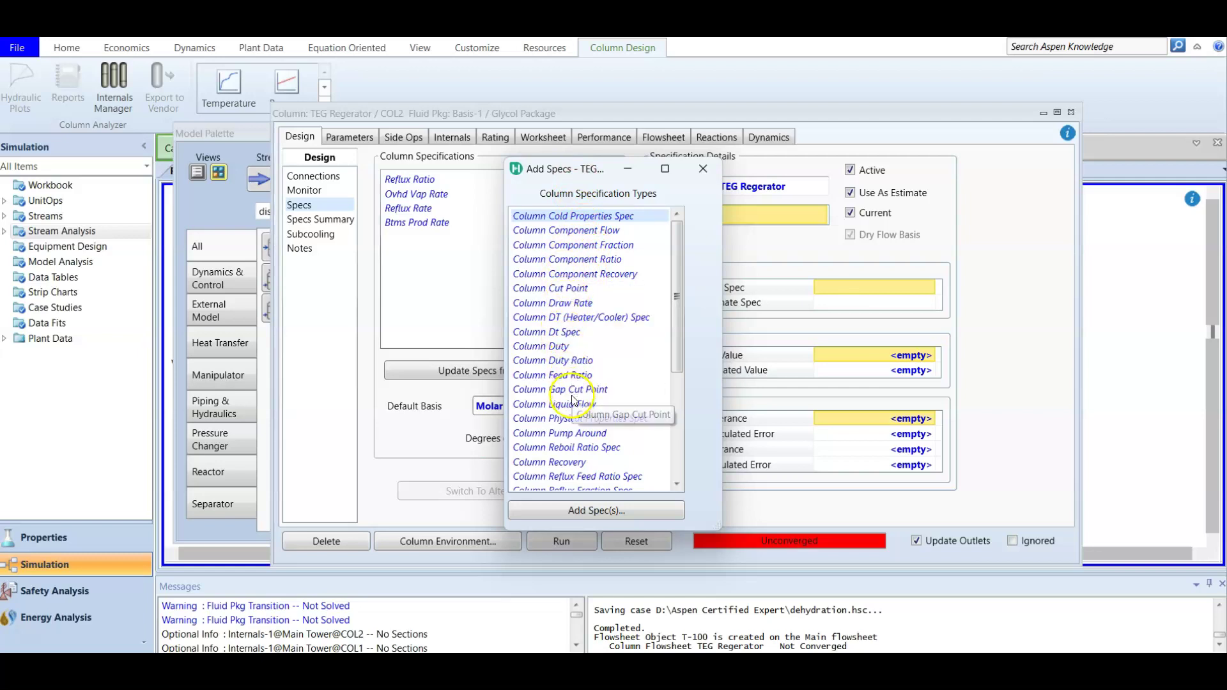
pyautogui.scroll(-1, 582, 437)
pyautogui.scroll(-2, 582, 437)
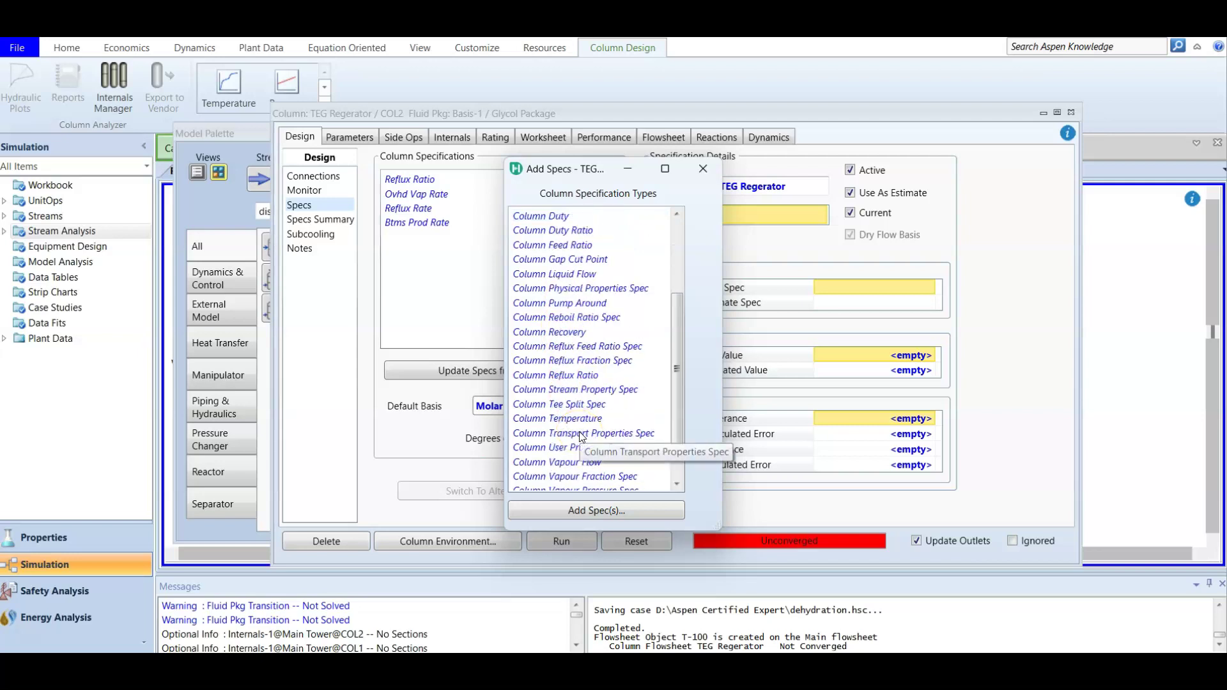
pyautogui.click(587, 420)
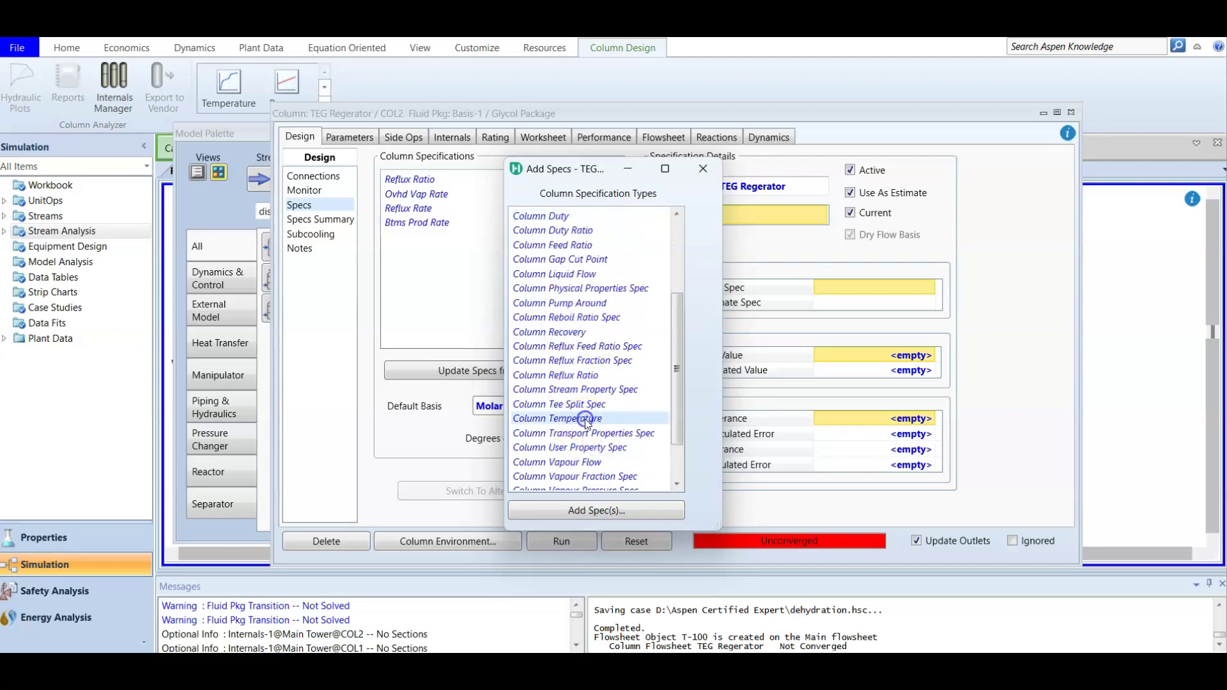
pyautogui.click(600, 511)
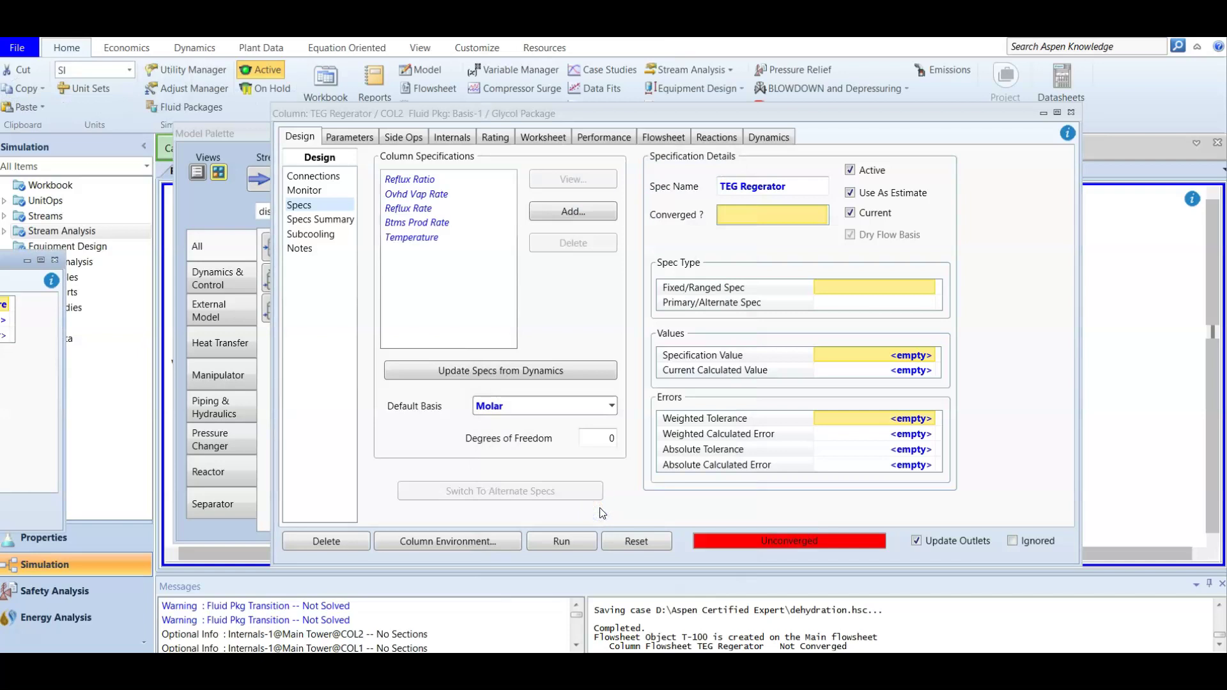
# Assign the new temperature specification to the Condenser stage with a value of 102 C
pyautogui.click(414, 242)
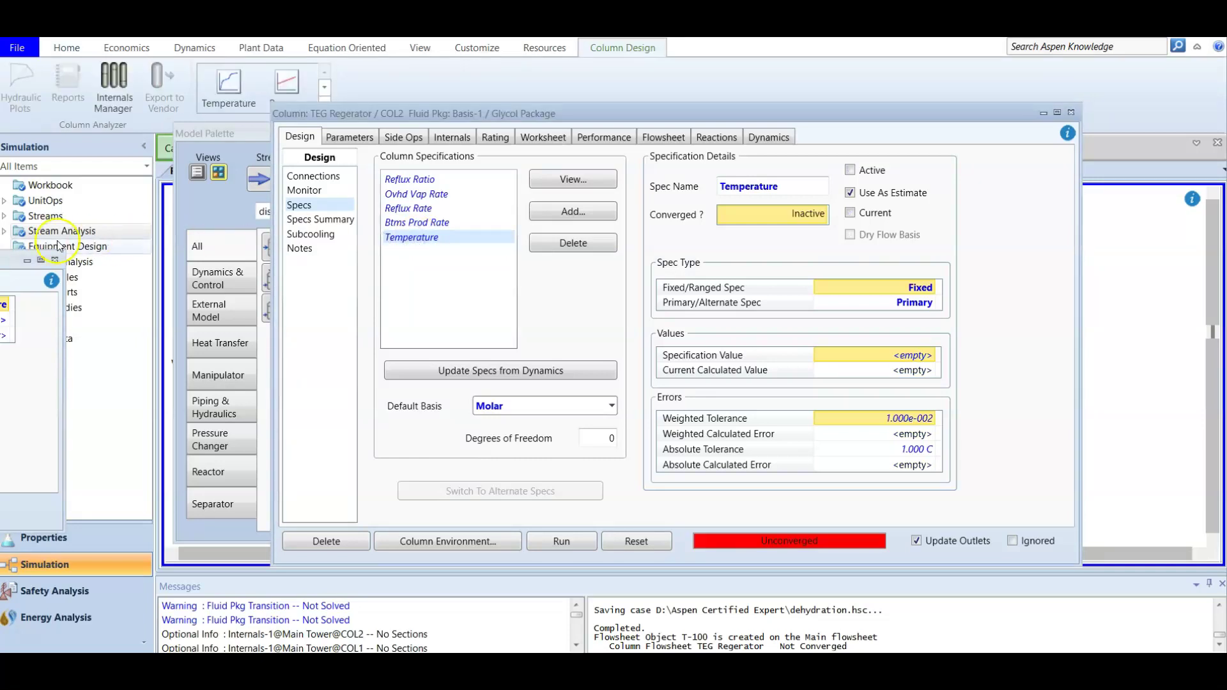
pyautogui.moveTo(236, 275); pyautogui.dragTo(729, 250)
pyautogui.click(713, 312)
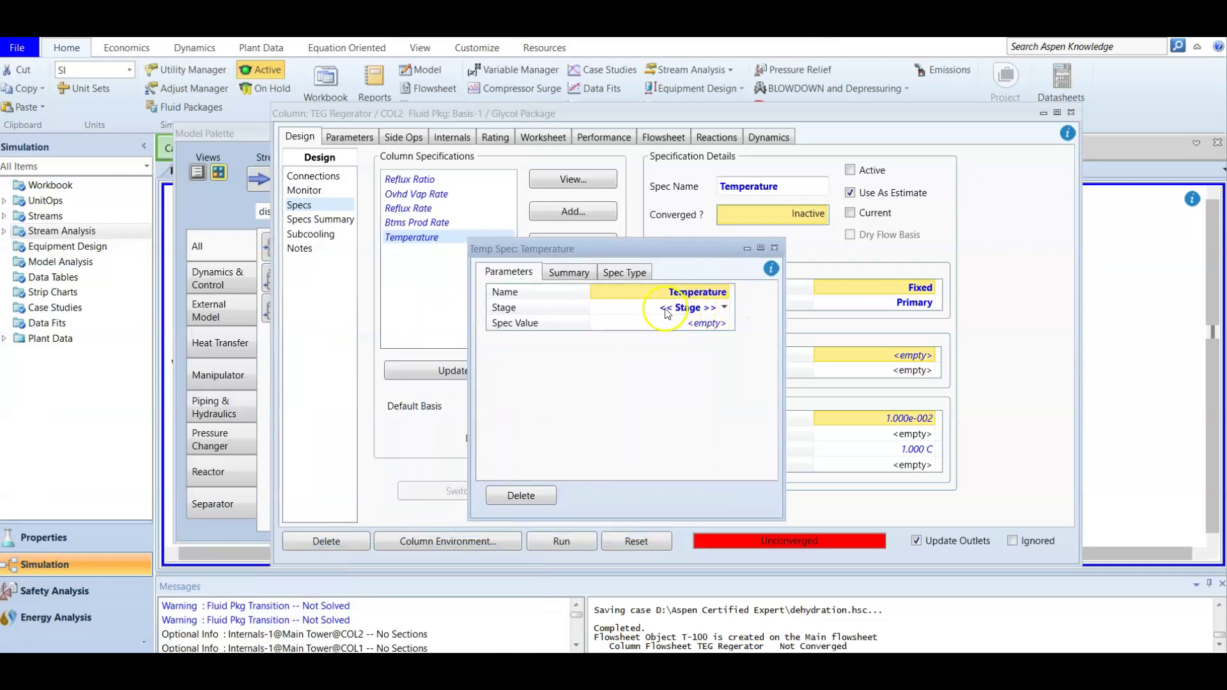
pyautogui.click(724, 309)
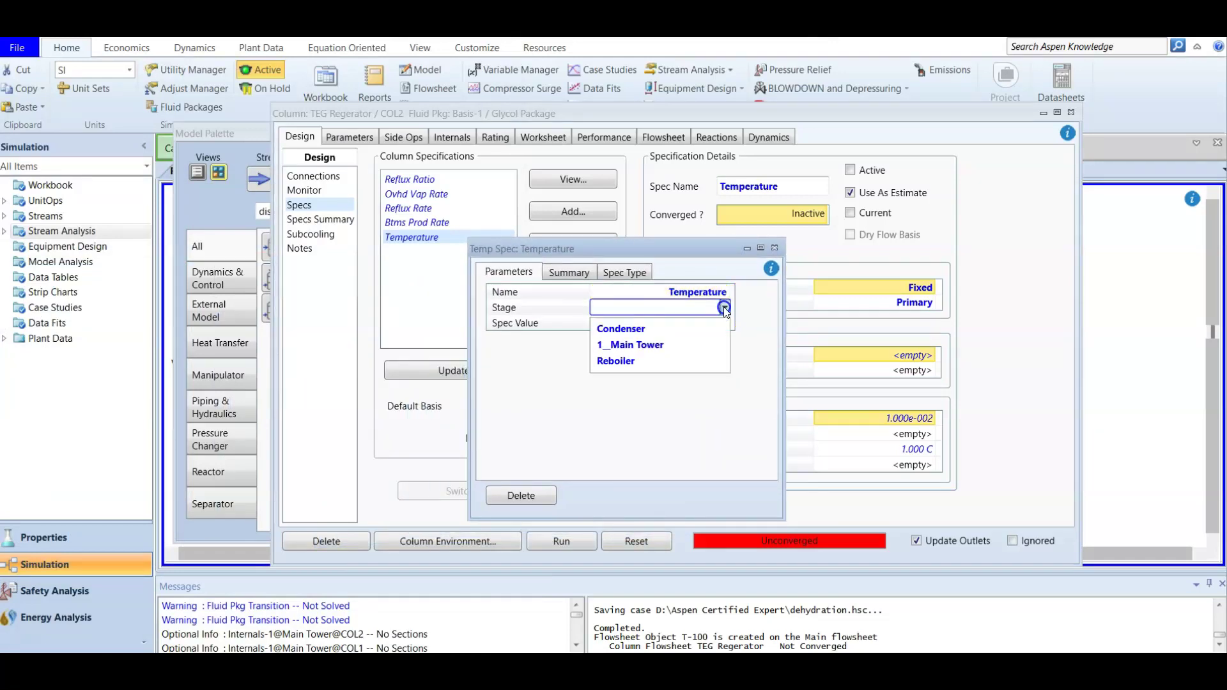
pyautogui.click(670, 326)
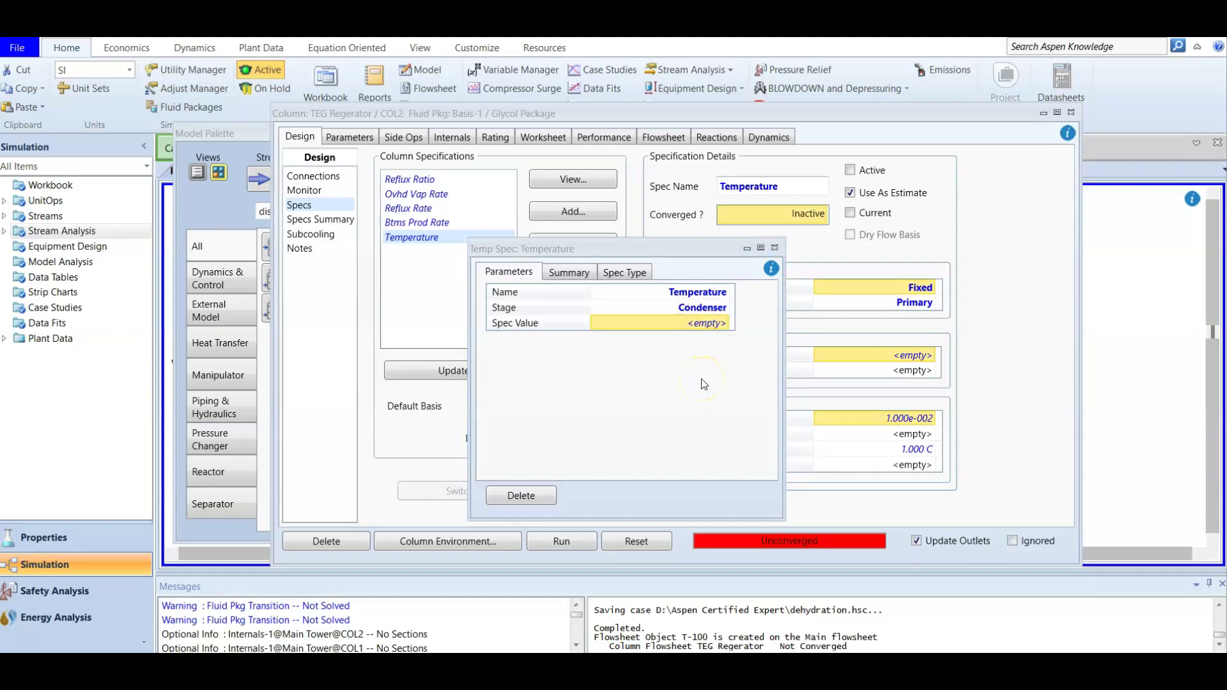
pyautogui.write('102')
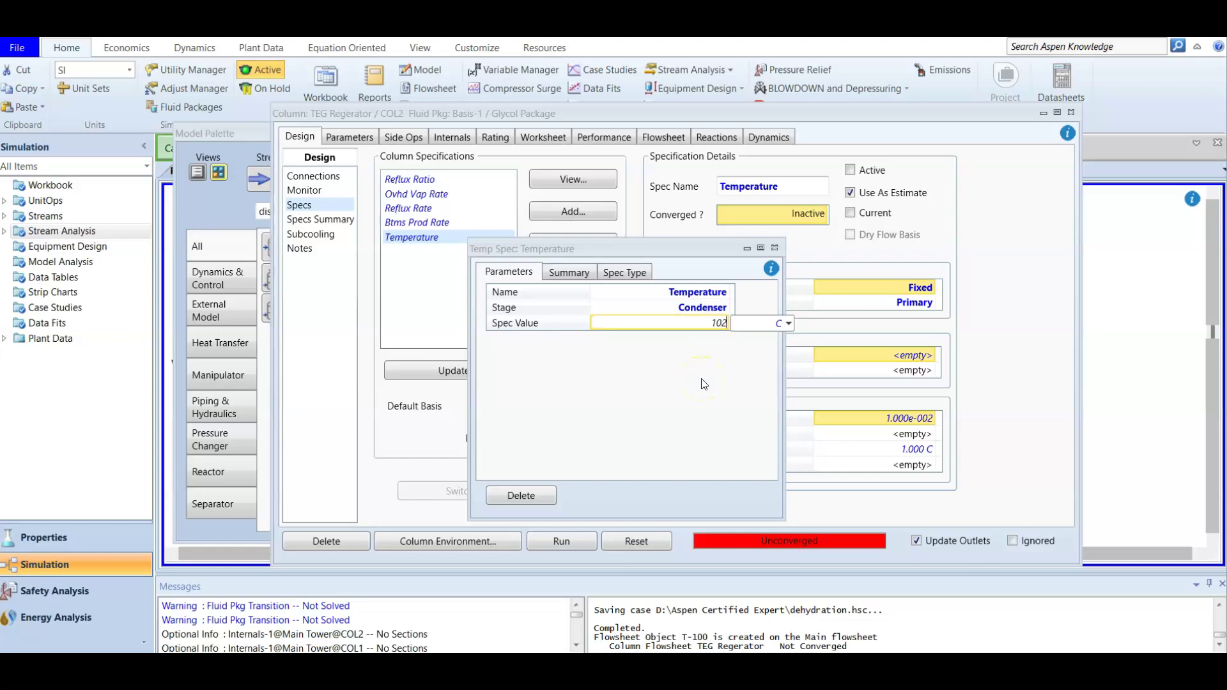
pyautogui.press('Return')
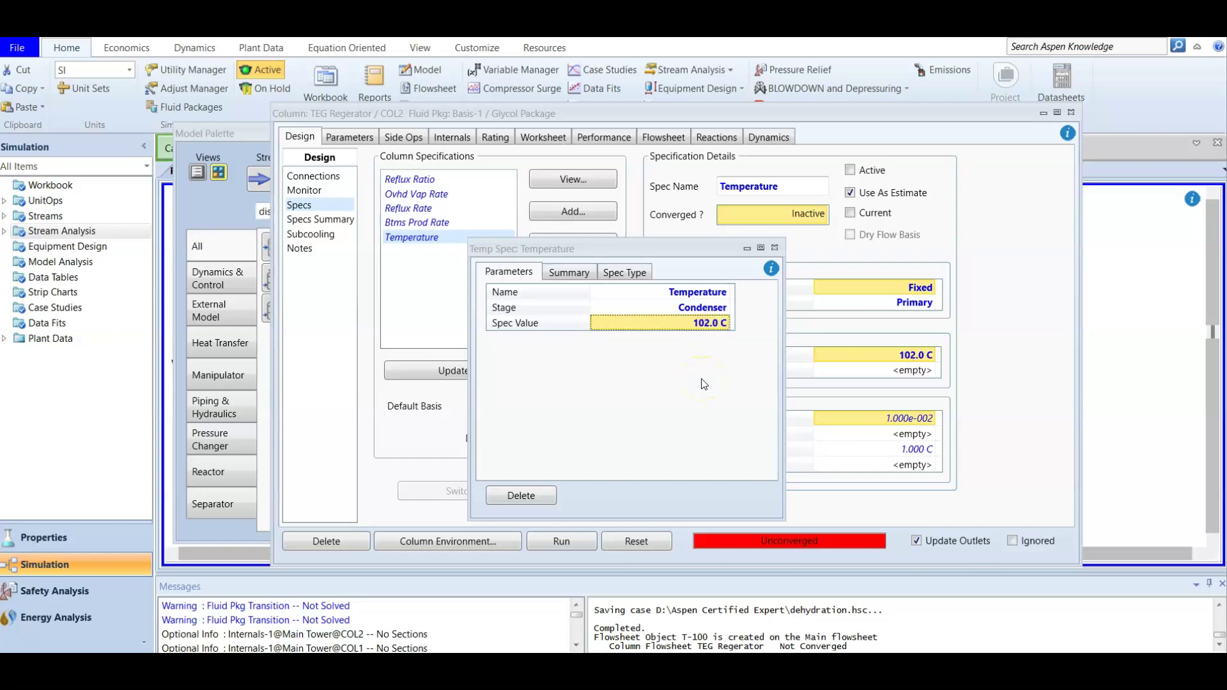
pyautogui.click(774, 249)
pyautogui.click(774, 248)
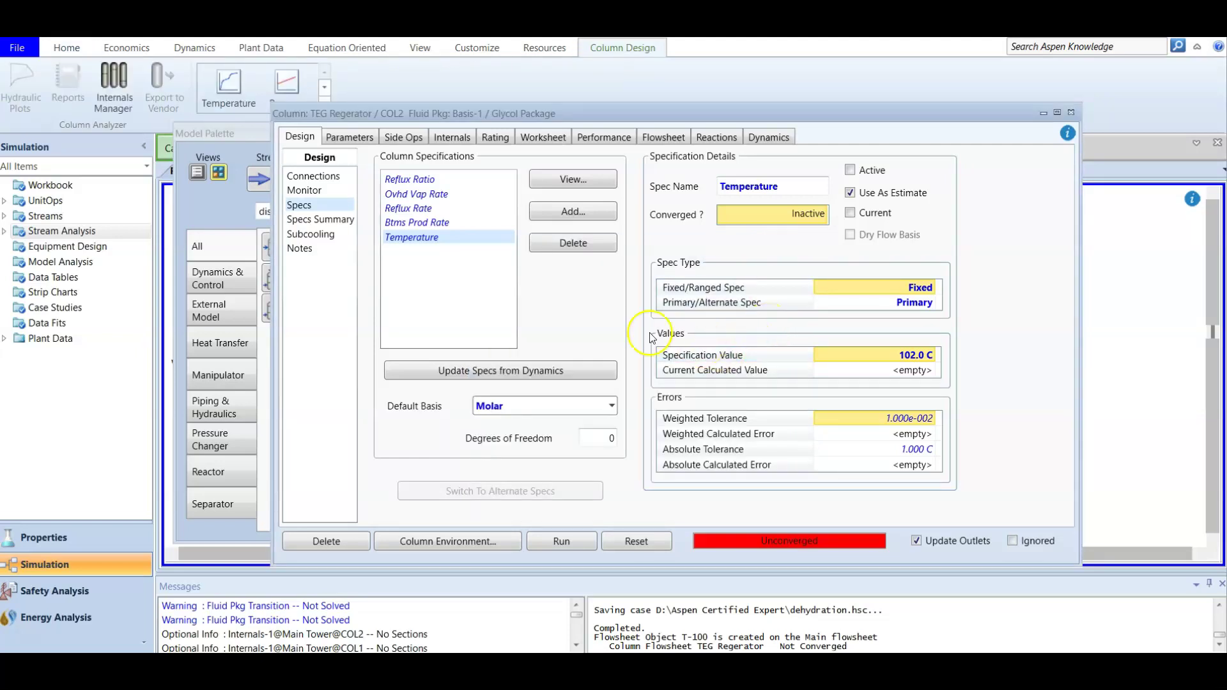
# Add a second Column Temperature specification to the column
pyautogui.click(549, 219)
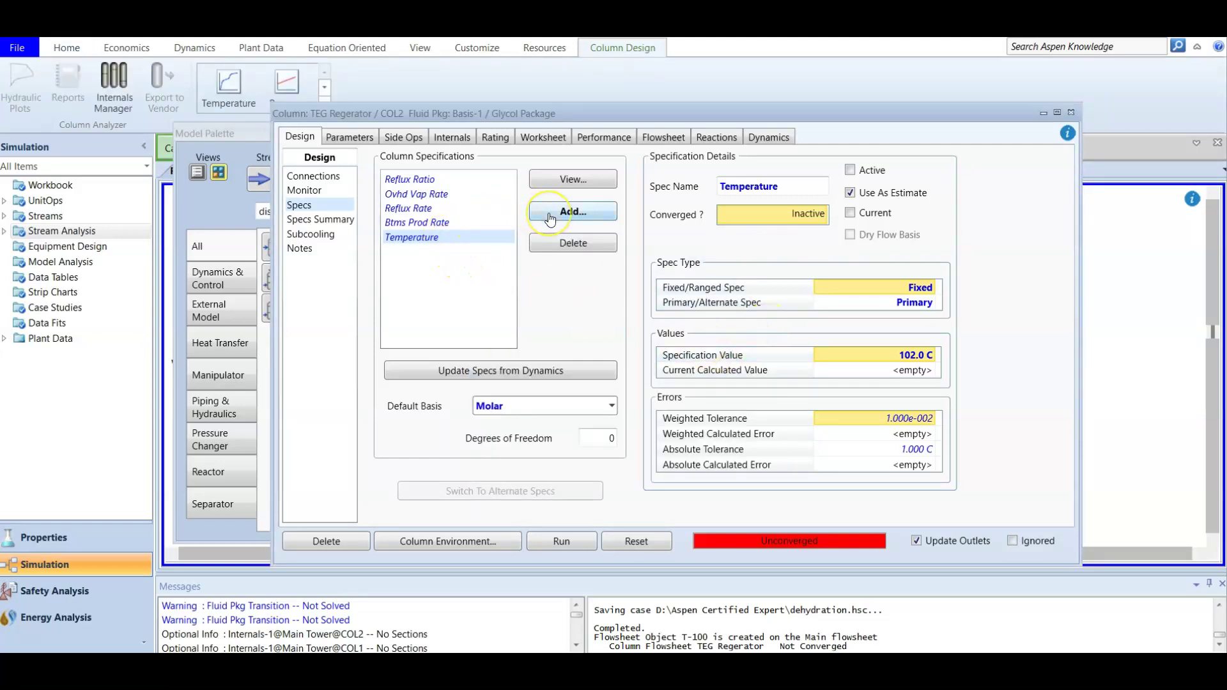
pyautogui.click(551, 219)
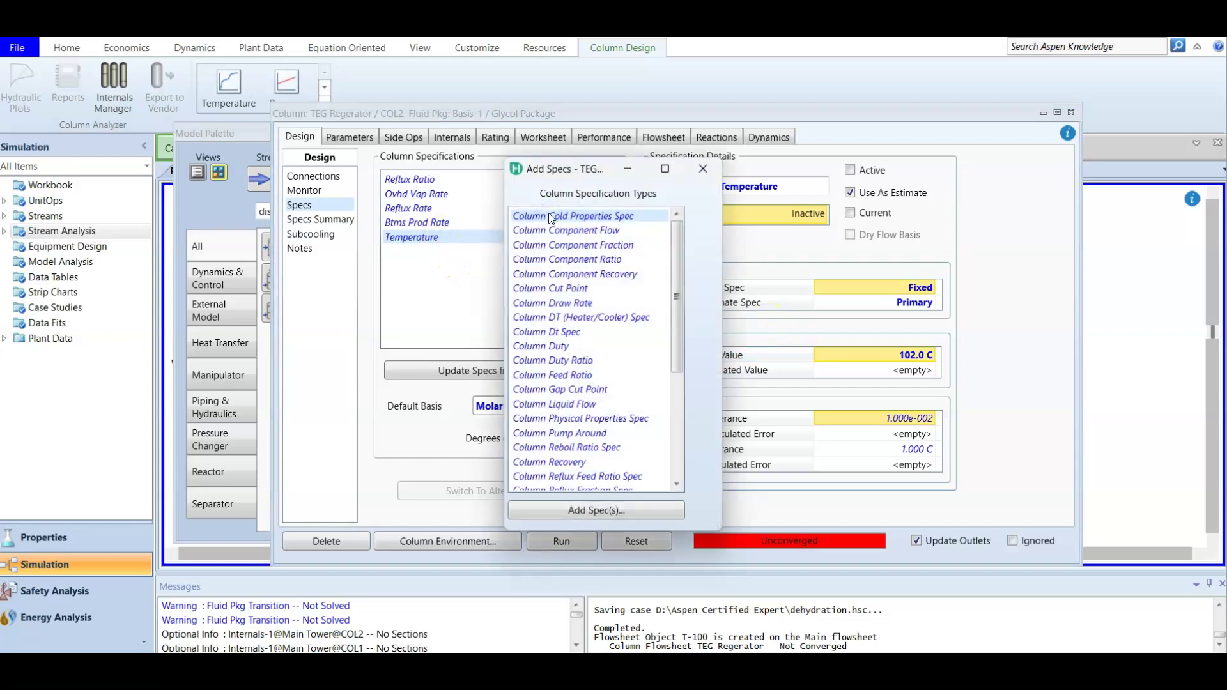
pyautogui.scroll(-4, 594, 388)
pyautogui.scroll(-2, 593, 388)
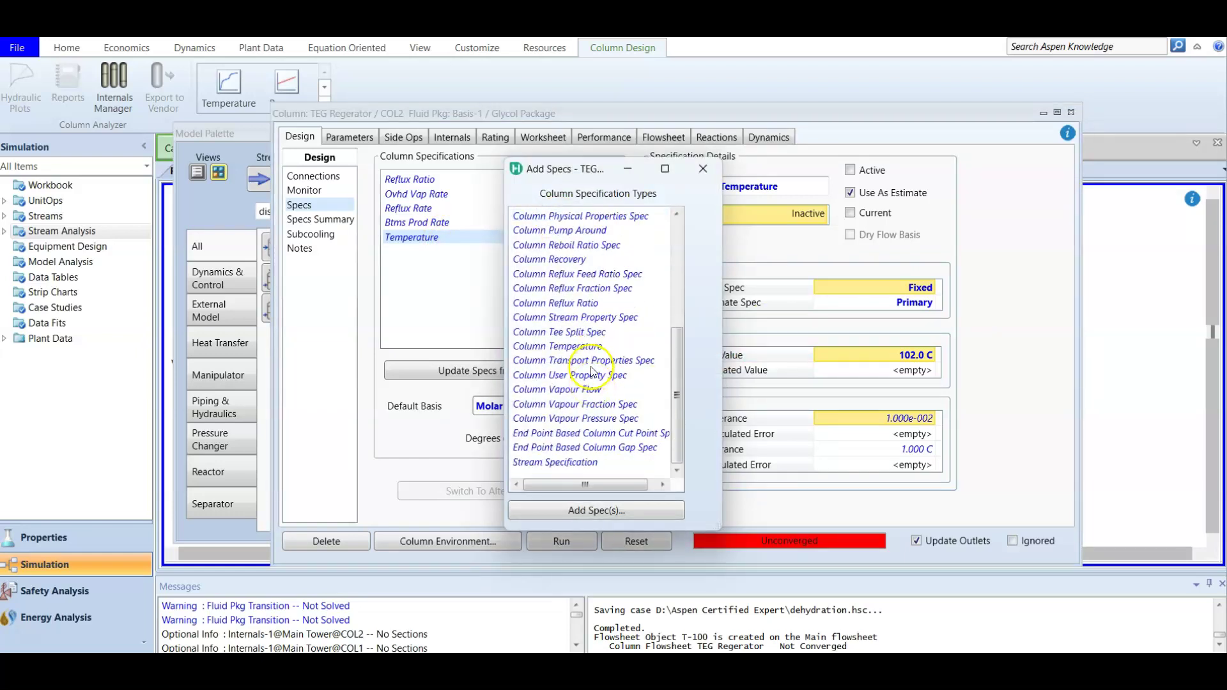
pyautogui.scroll(6, 589, 369)
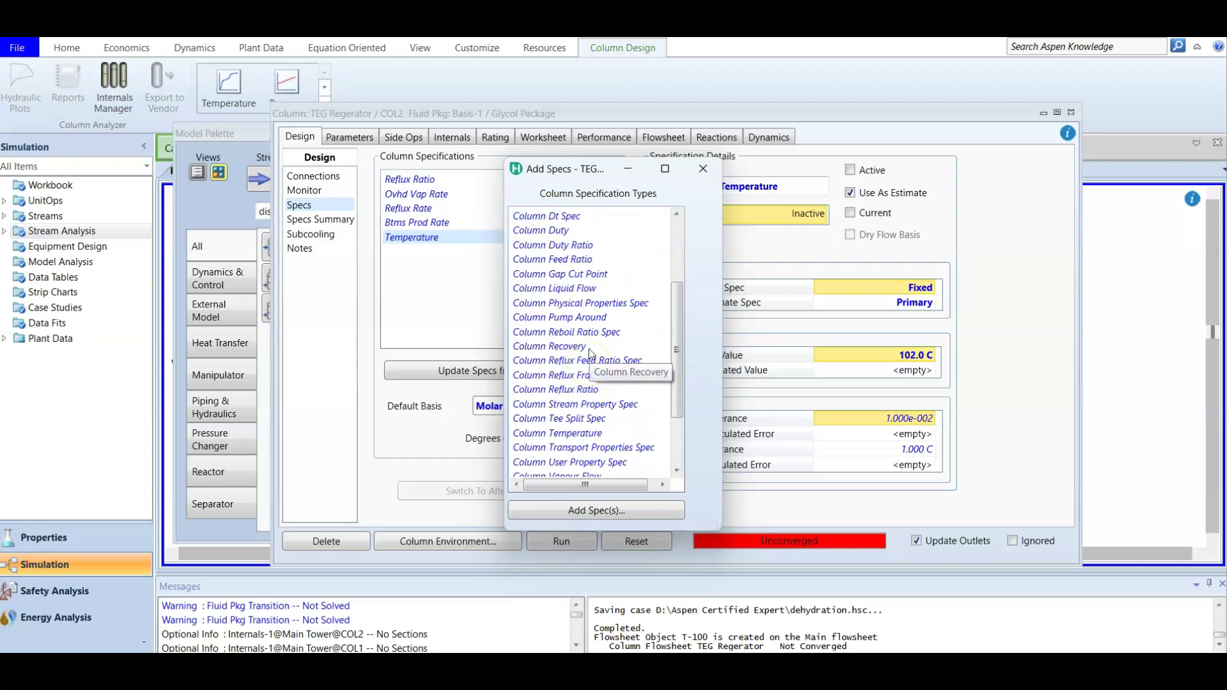
pyautogui.click(579, 434)
pyautogui.click(591, 511)
# Assign the Temperature - 2 specification to the Reboiler stage with a value of 205 C
pyautogui.moveTo(446, 308); pyautogui.dragTo(652, 207)
pyautogui.click(729, 264)
pyautogui.click(742, 266)
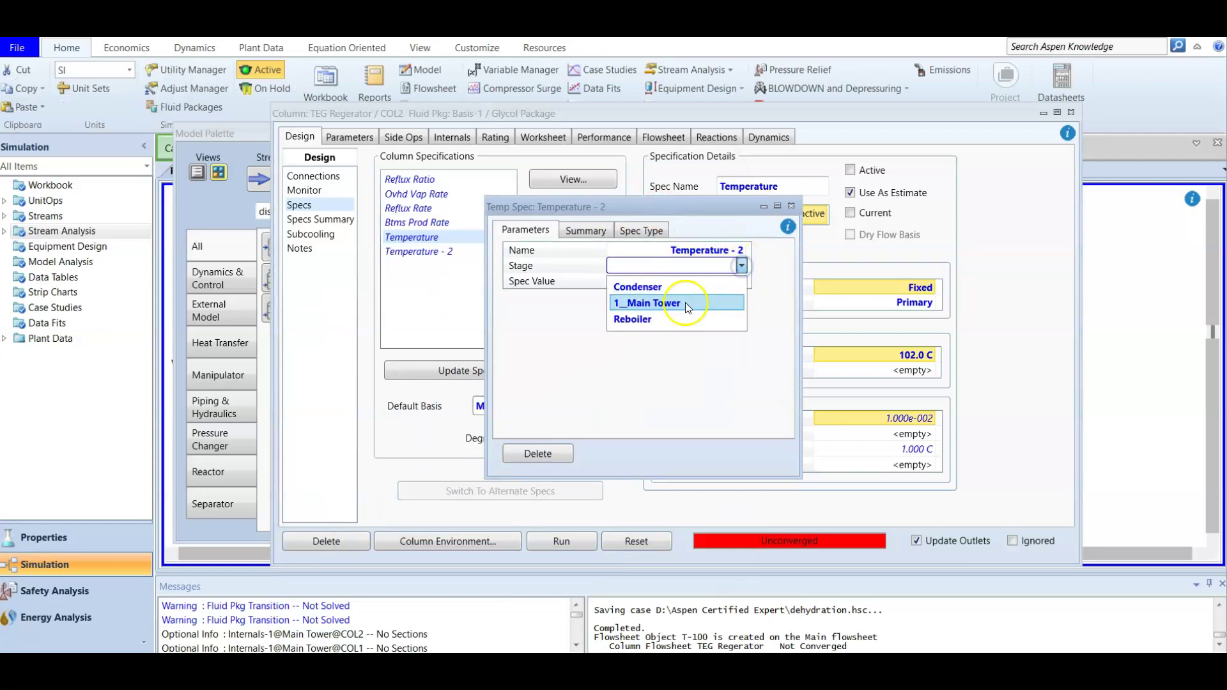
pyautogui.click(672, 321)
pyautogui.click(681, 284)
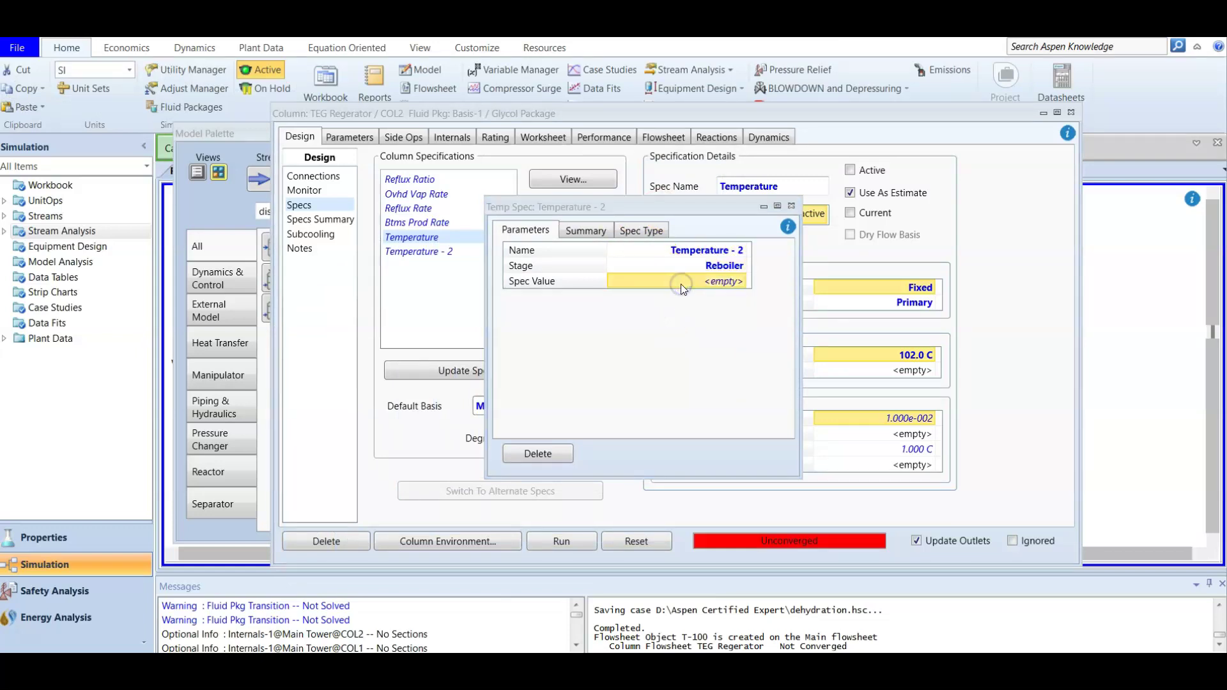
pyautogui.write('205')
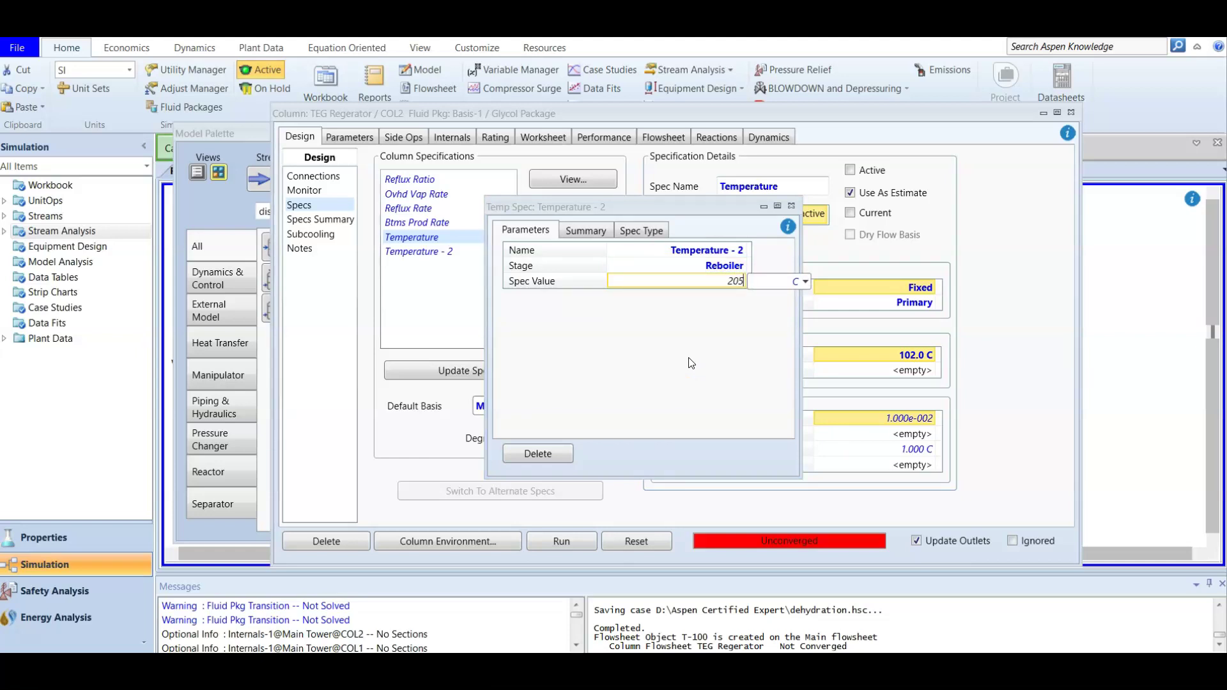
pyautogui.press('Return')
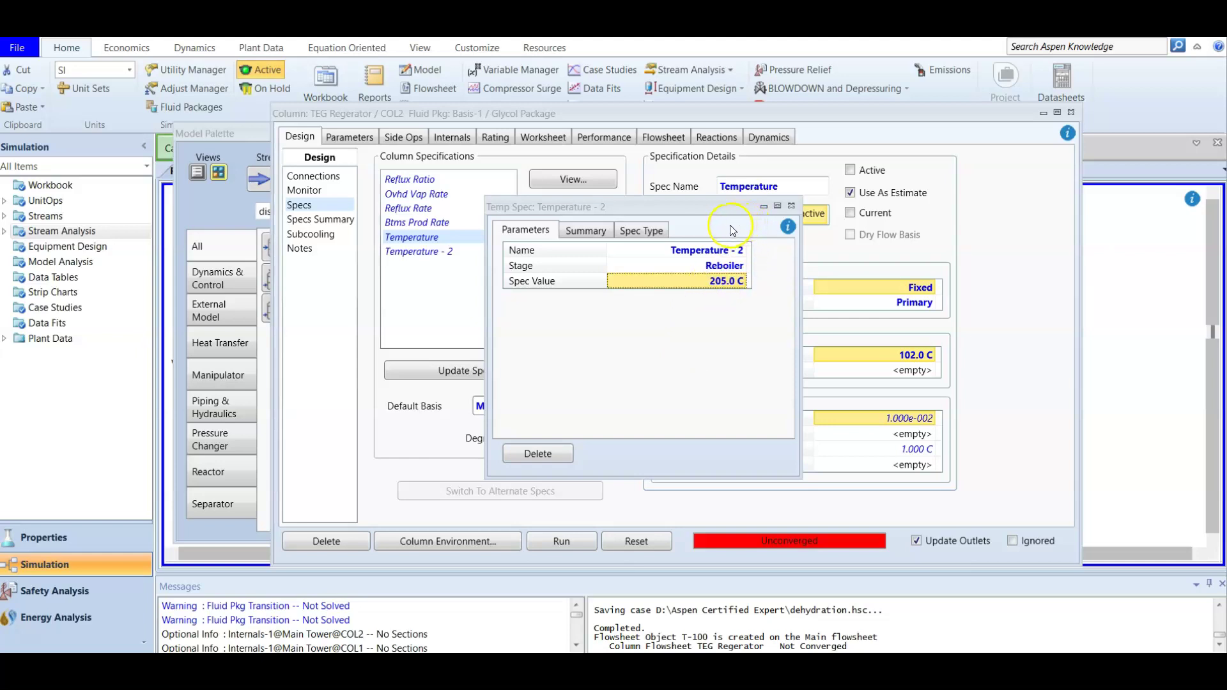
pyautogui.click(791, 206)
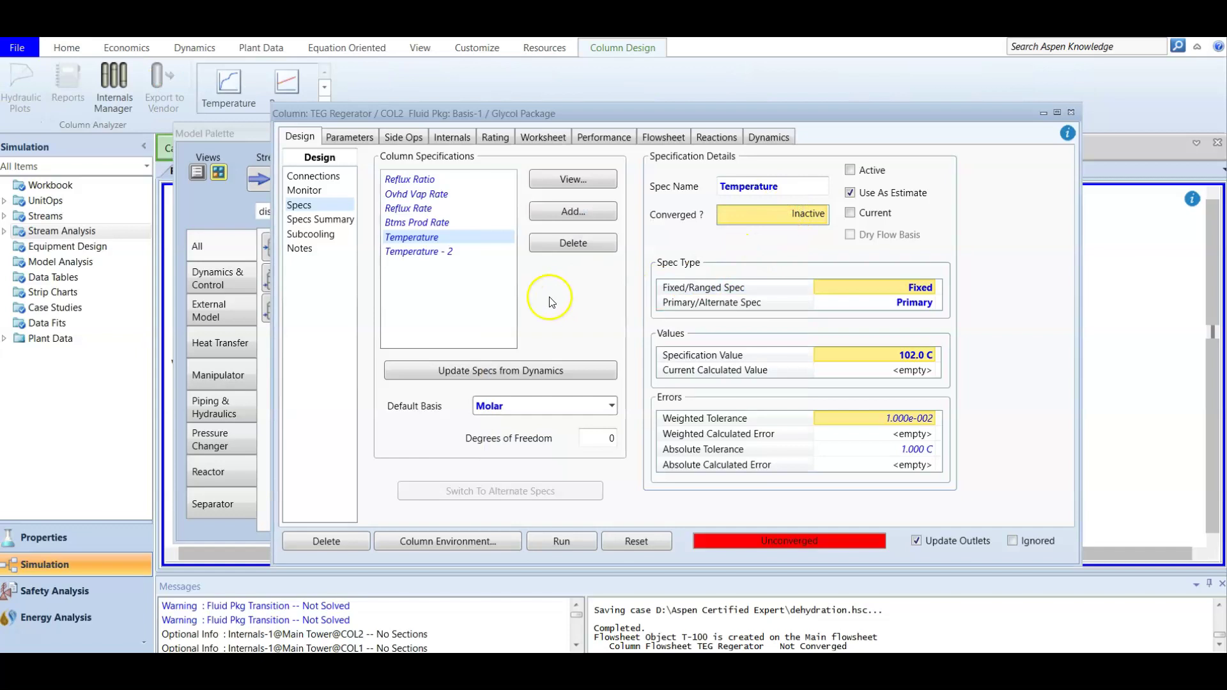
# Set the Reflux Ratio specification's value to 1, keeping the Condenser stage and molar flow basis
pyautogui.doubleClick(425, 179)
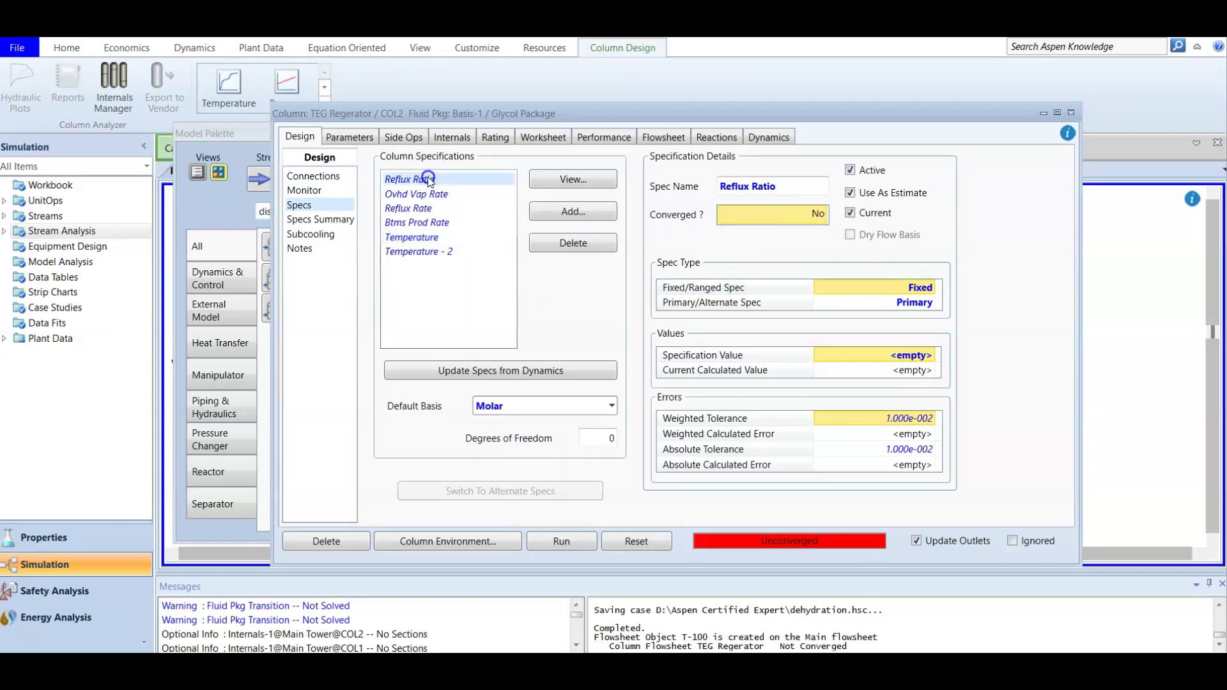
pyautogui.moveTo(494, 405); pyautogui.dragTo(664, 167)
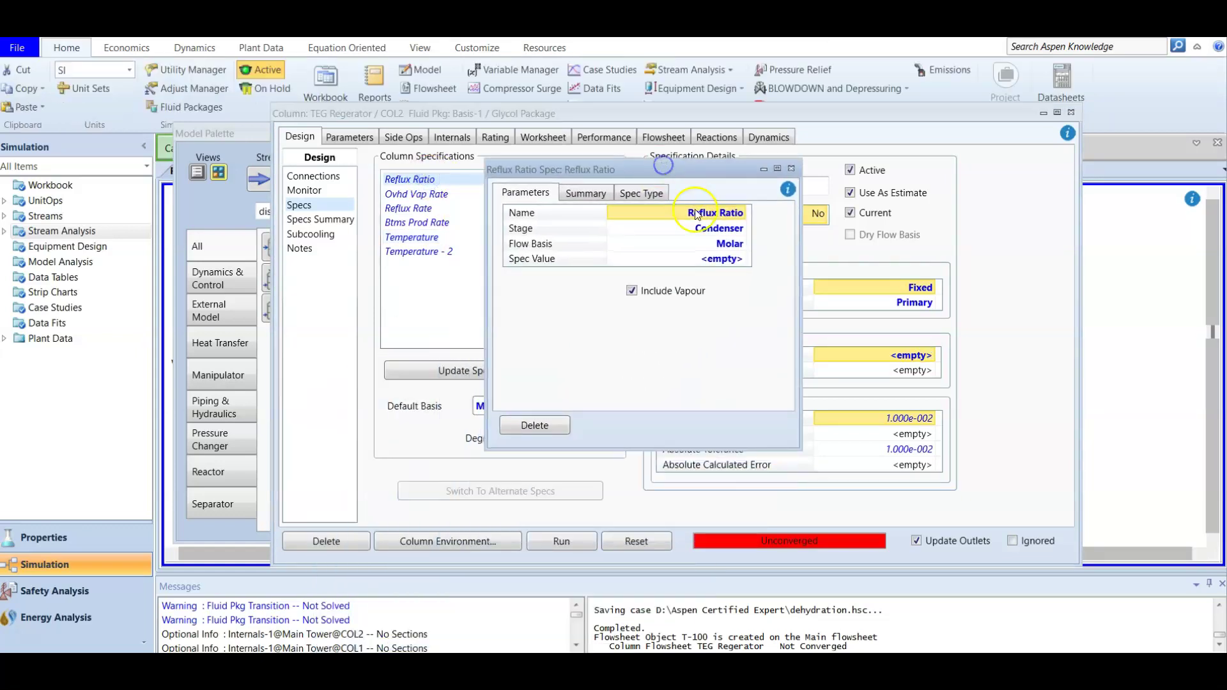
pyautogui.click(708, 264)
pyautogui.click(716, 245)
pyautogui.click(718, 259)
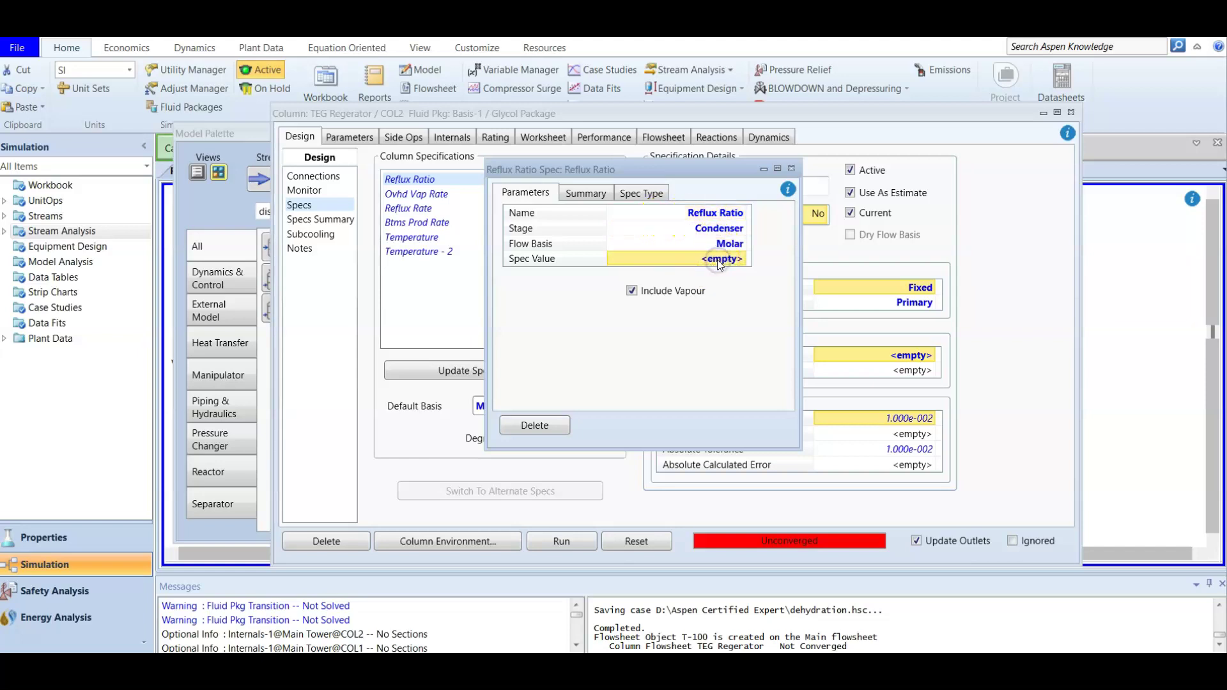
pyautogui.write('1')
pyautogui.press('Return')
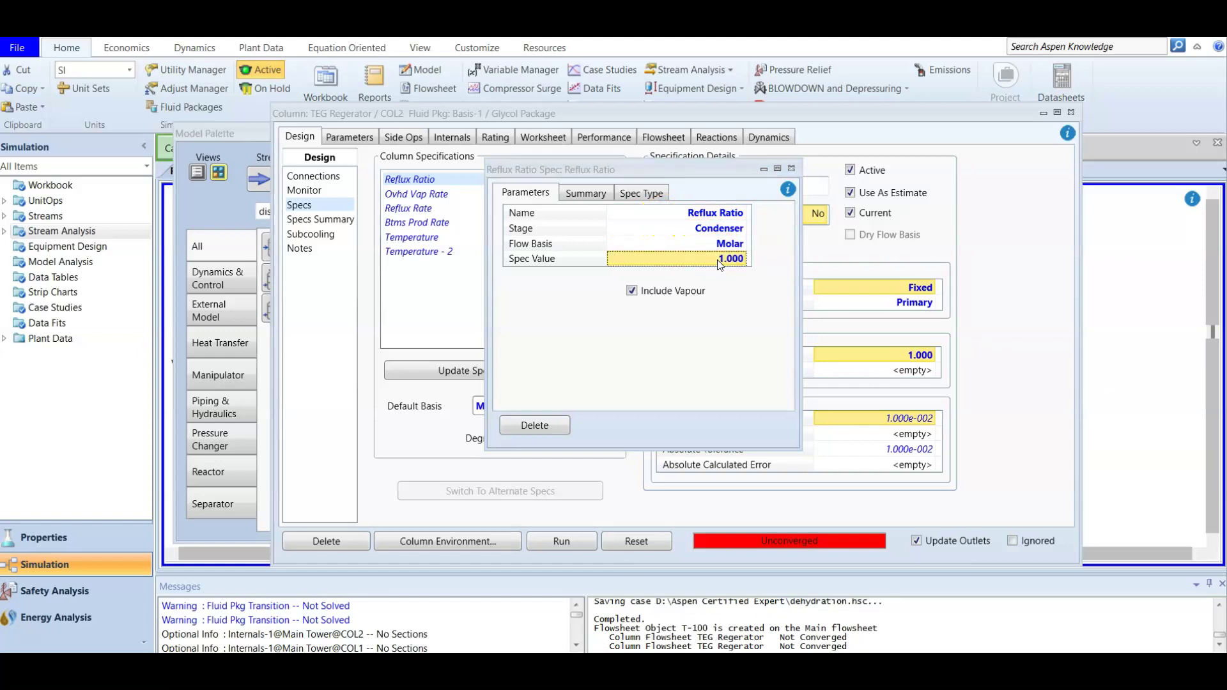
pyautogui.click(767, 187)
pyautogui.click(792, 168)
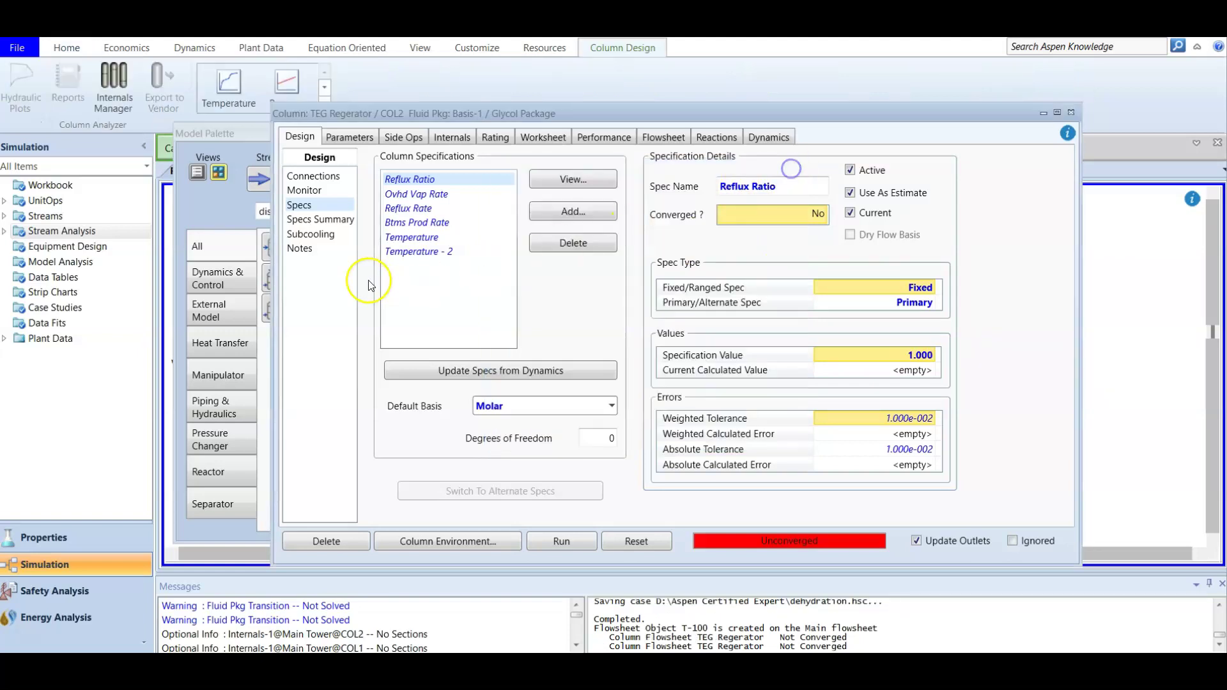
# Activate the Temperature and Temperature - 2 specifications in the column's specs summary
pyautogui.click(321, 220)
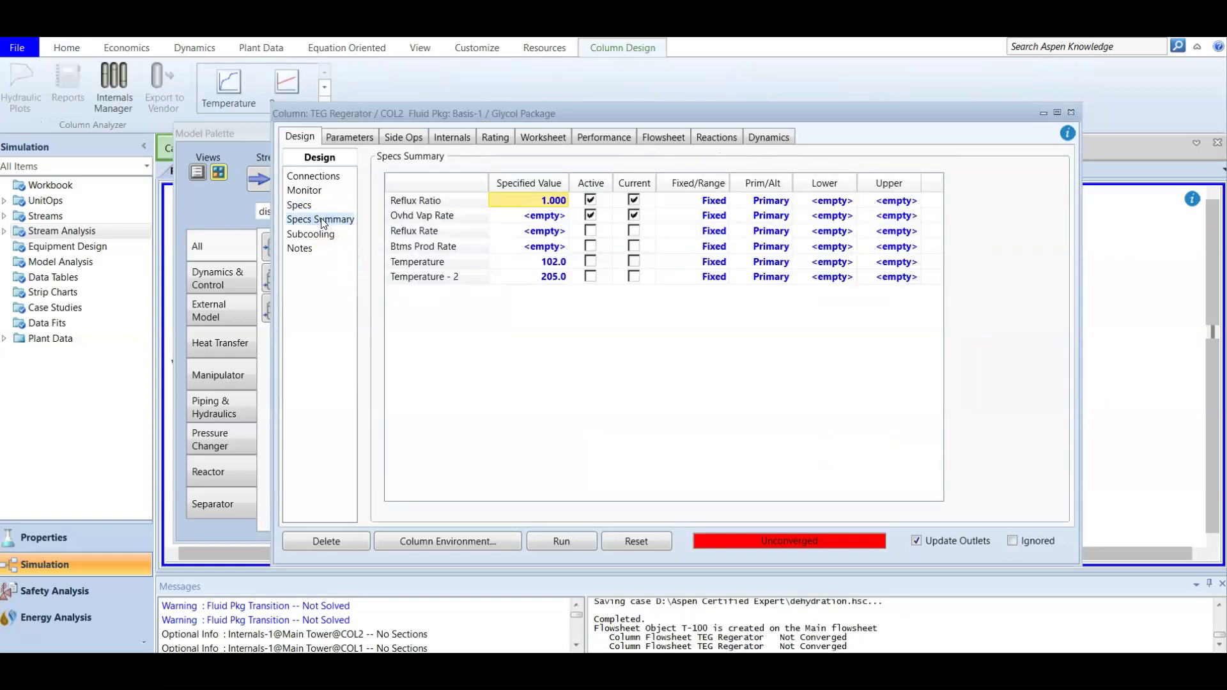
pyautogui.click(604, 276)
pyautogui.click(592, 262)
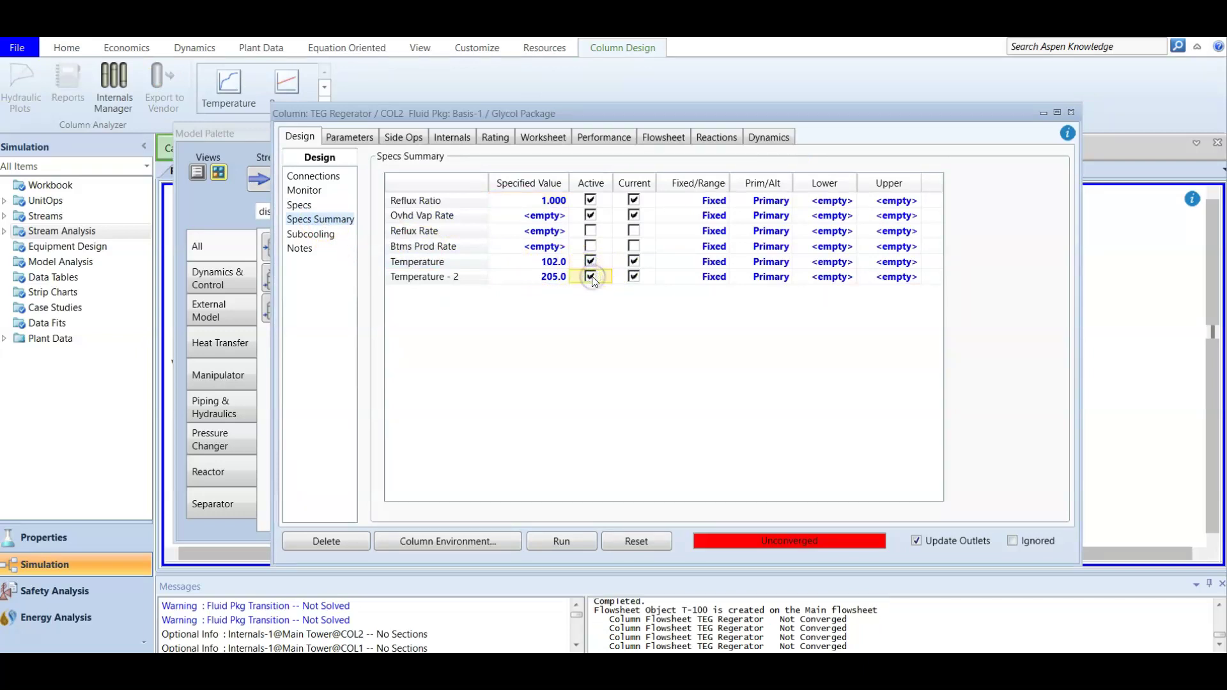
# Deactivate the Ovhd Vap Rate and Reflux Ratio specifications, leaving both temperature specifications active, and run the column
pyautogui.click(590, 217)
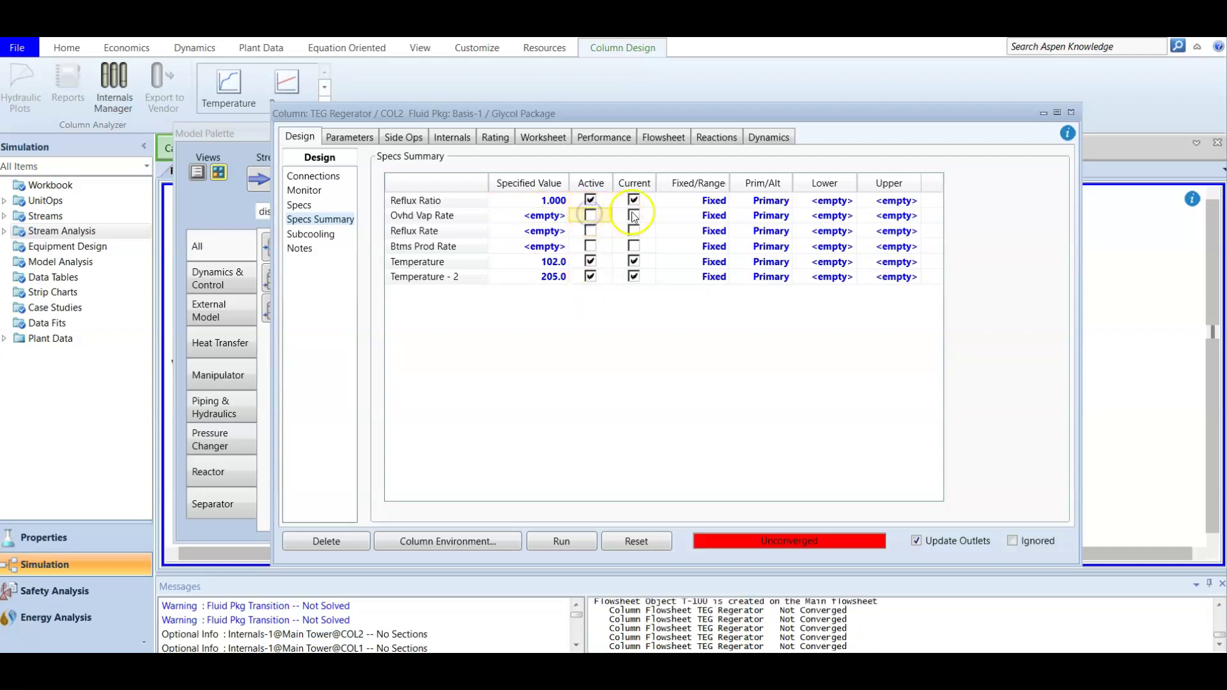
pyautogui.click(563, 542)
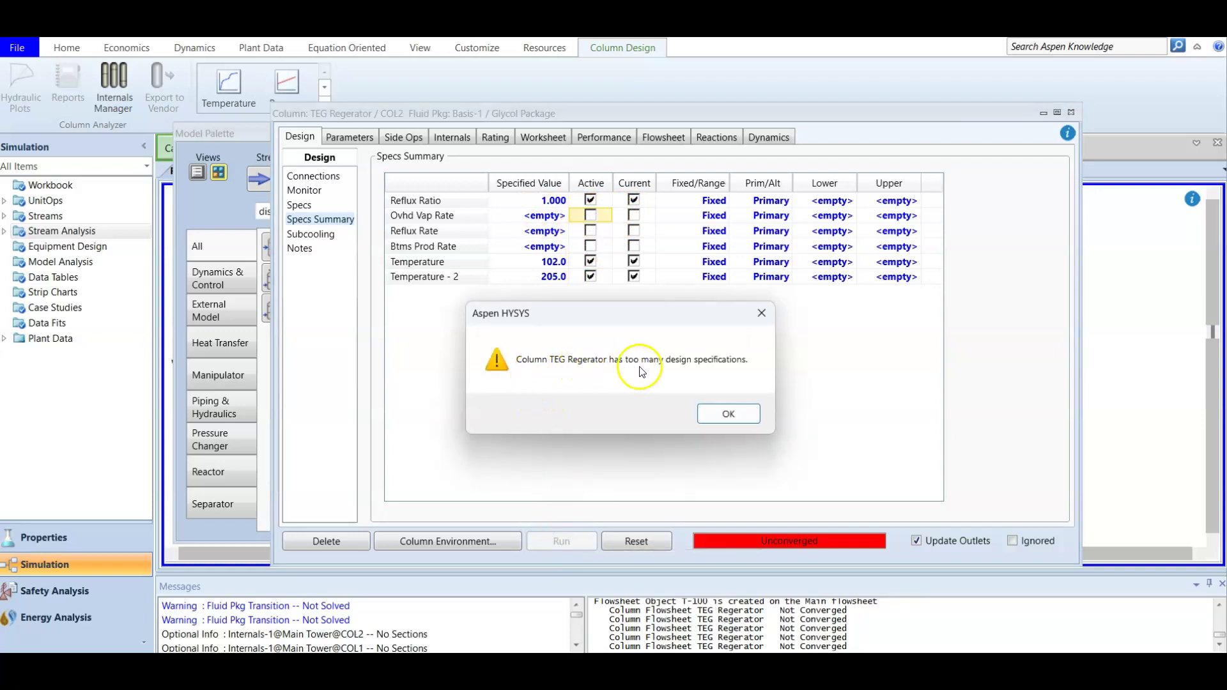
pyautogui.click(728, 414)
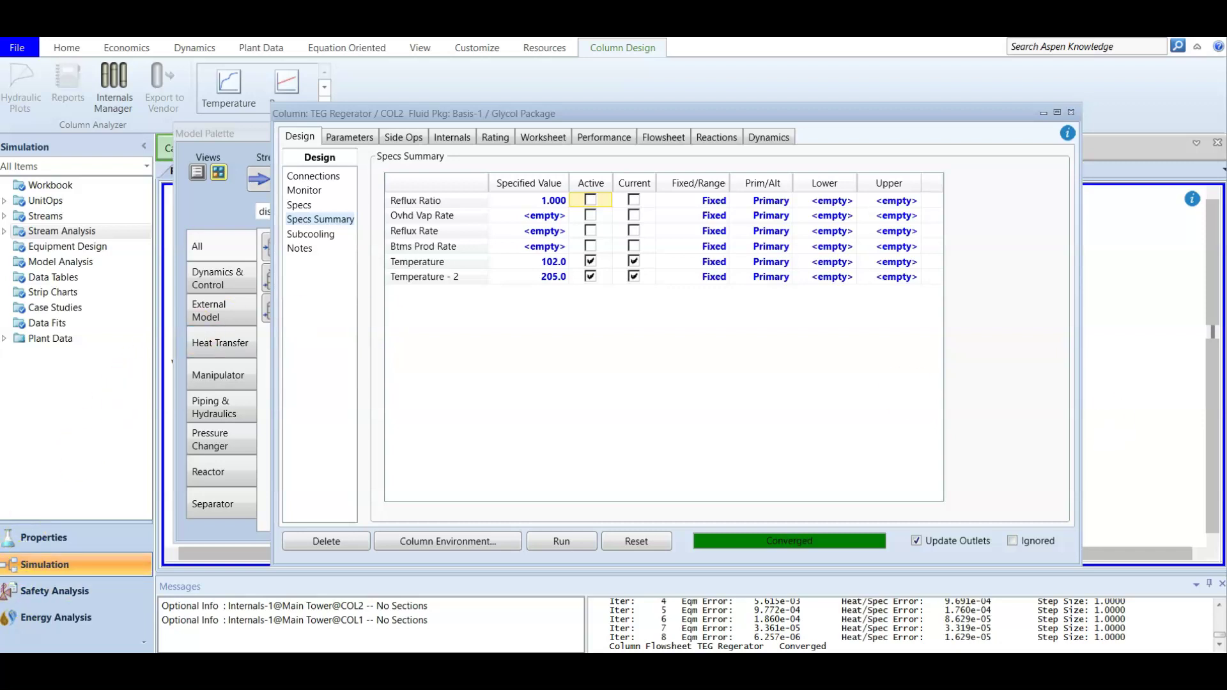
pyautogui.click(348, 596)
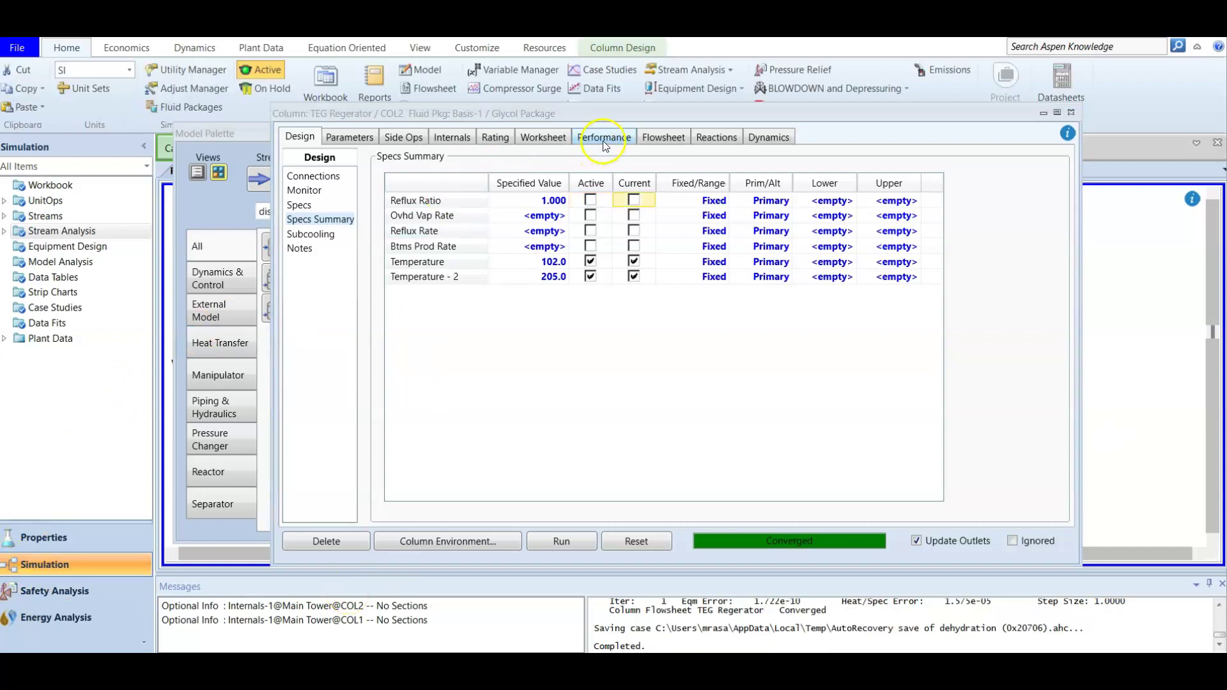
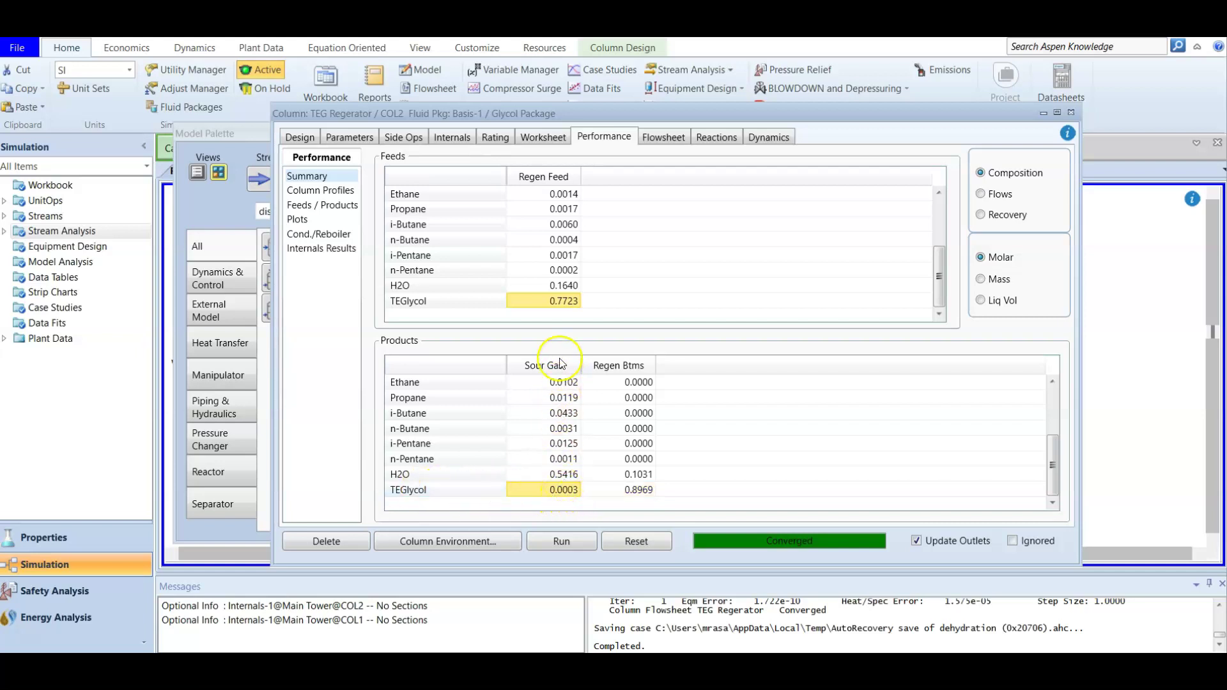
# Review the column's performance results: summary, column profiles, feeds and products, plots, condenser and reboiler, and internals; close the column
pyautogui.scroll(2, 551, 414)
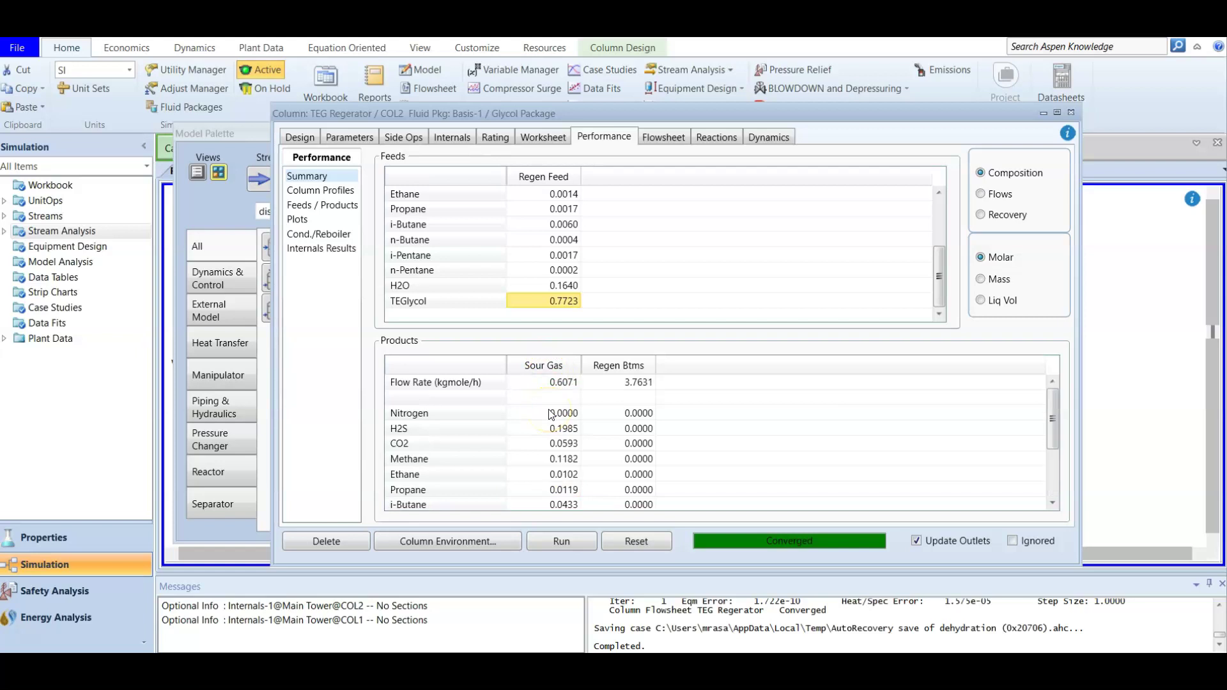
pyautogui.click(324, 191)
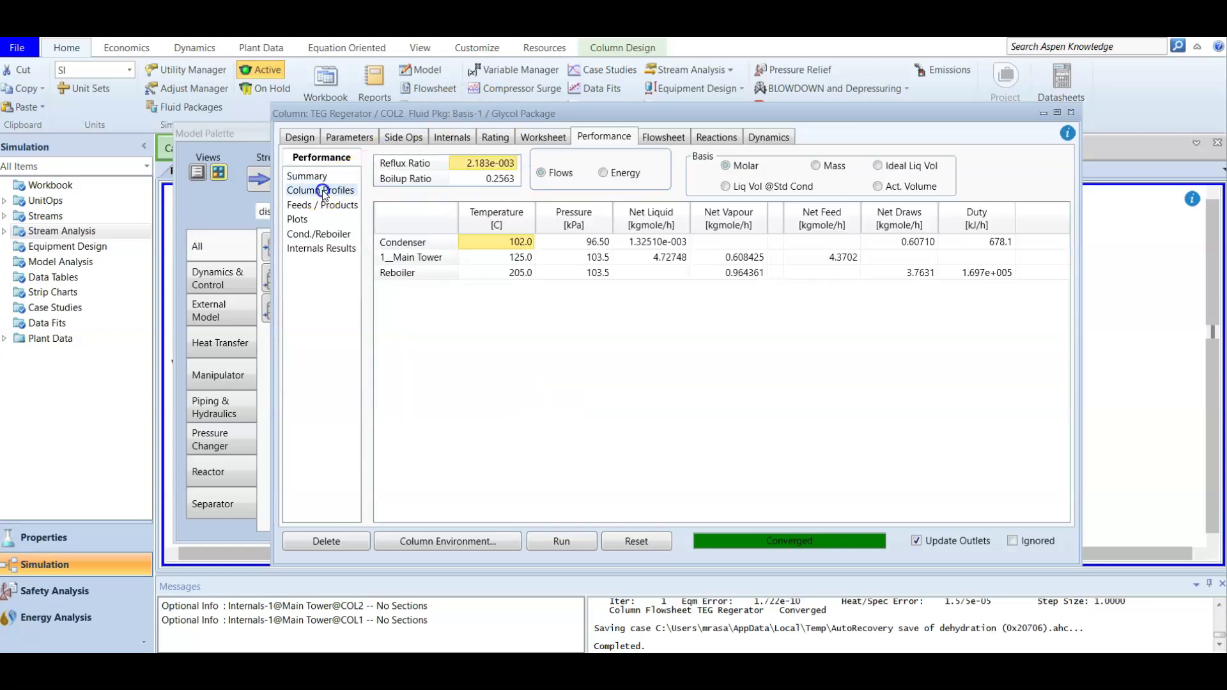
pyautogui.click(386, 168)
pyautogui.click(309, 207)
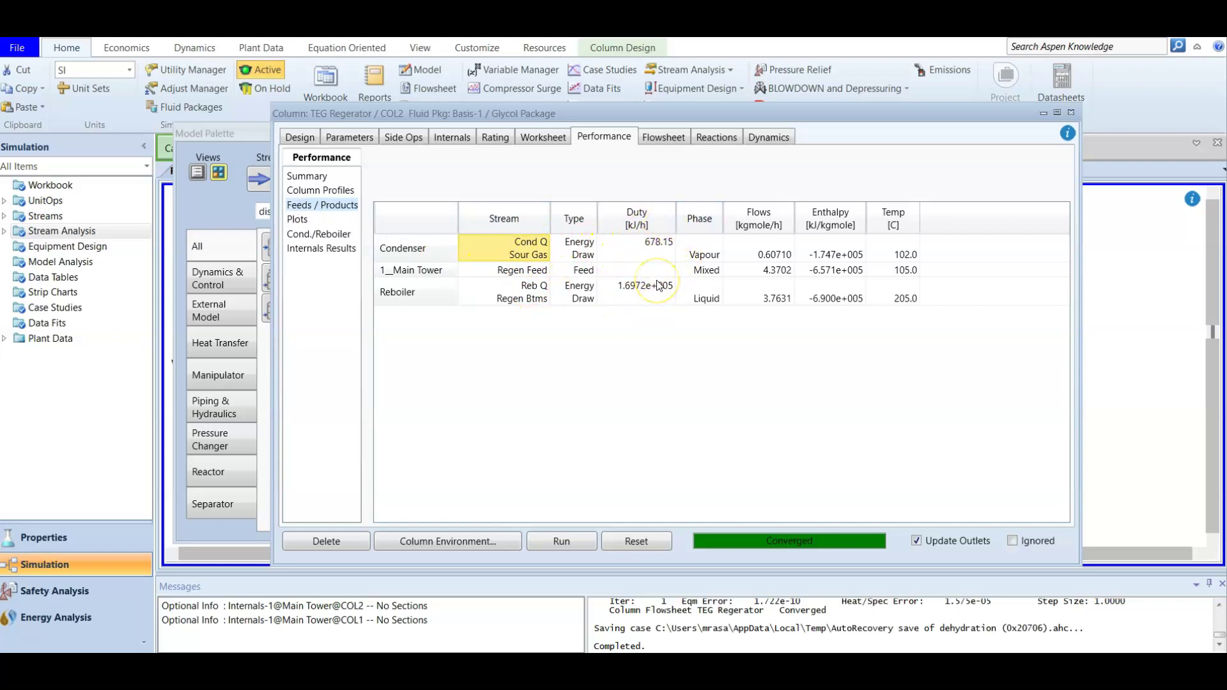
pyautogui.click(342, 223)
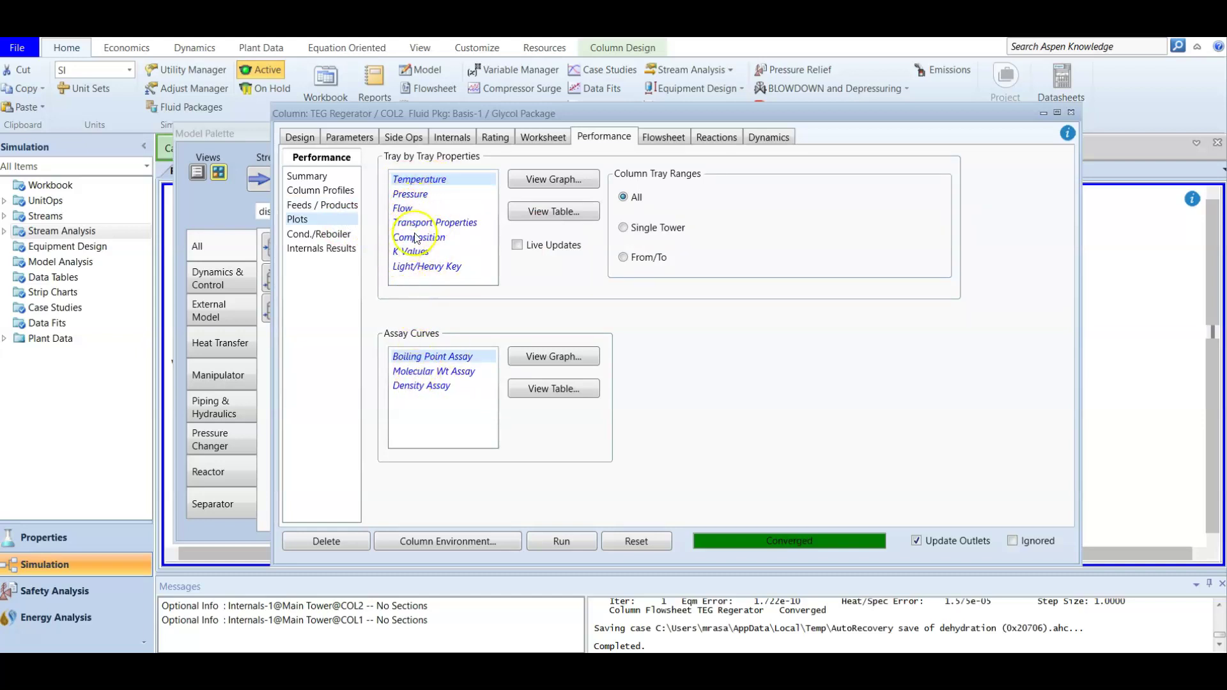
pyautogui.click(331, 235)
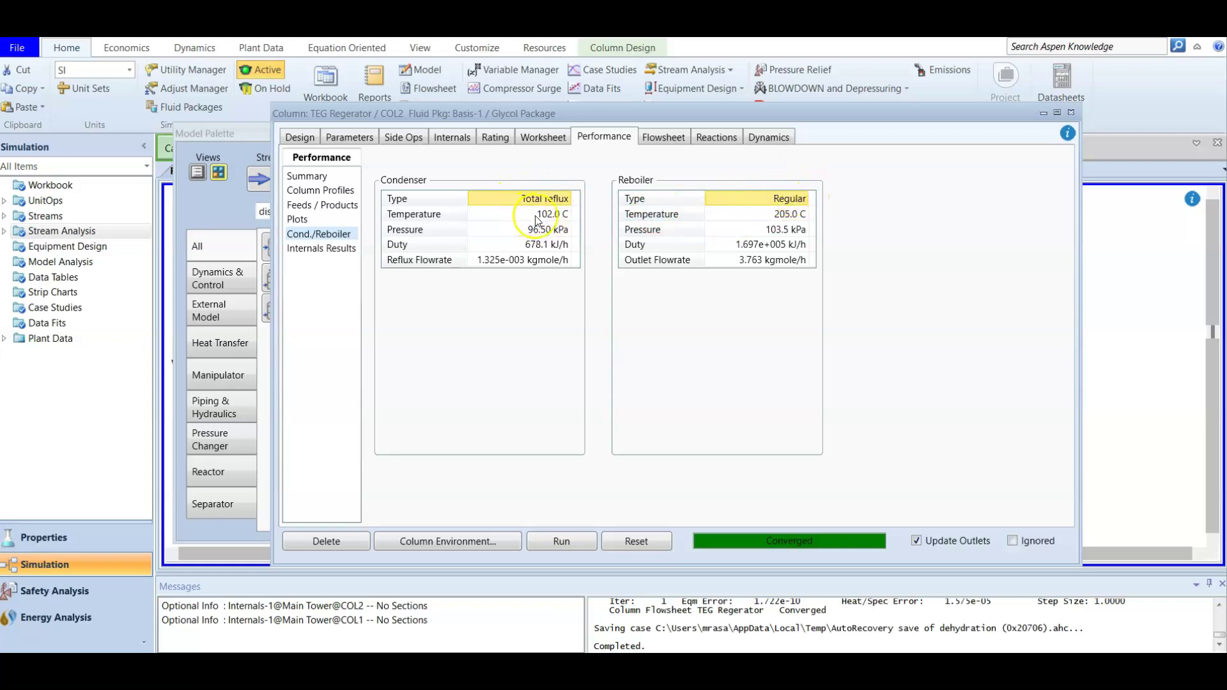
pyautogui.click(515, 300)
pyautogui.click(323, 249)
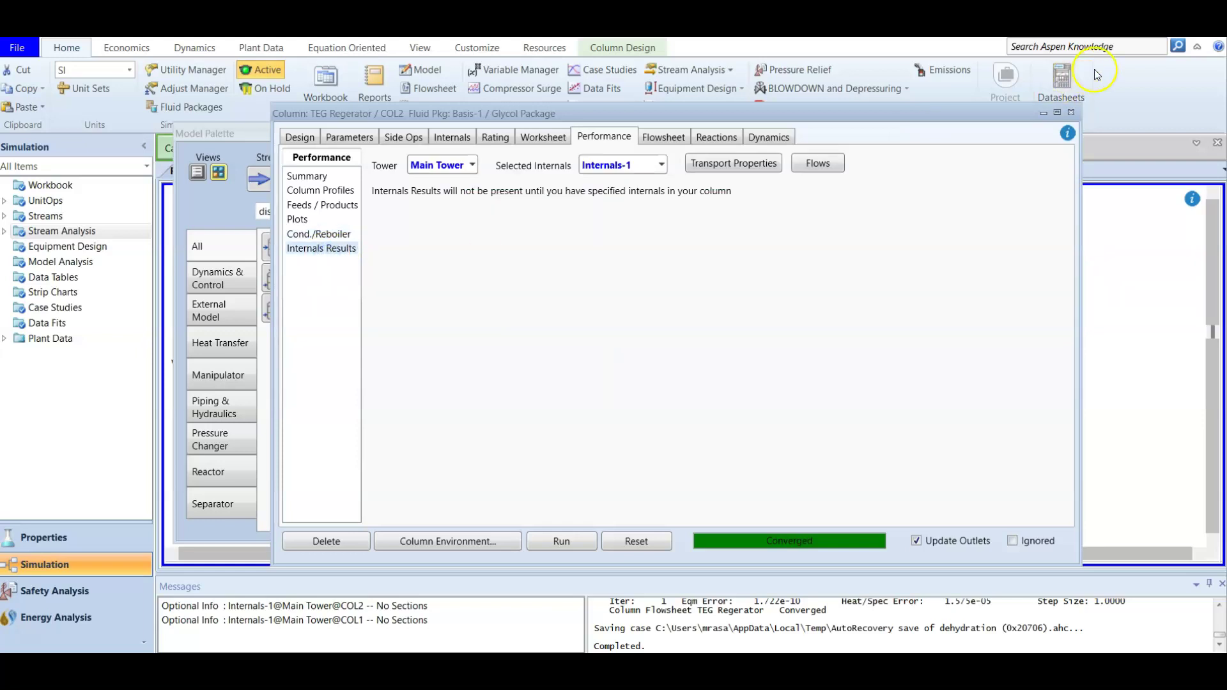
pyautogui.click(1071, 112)
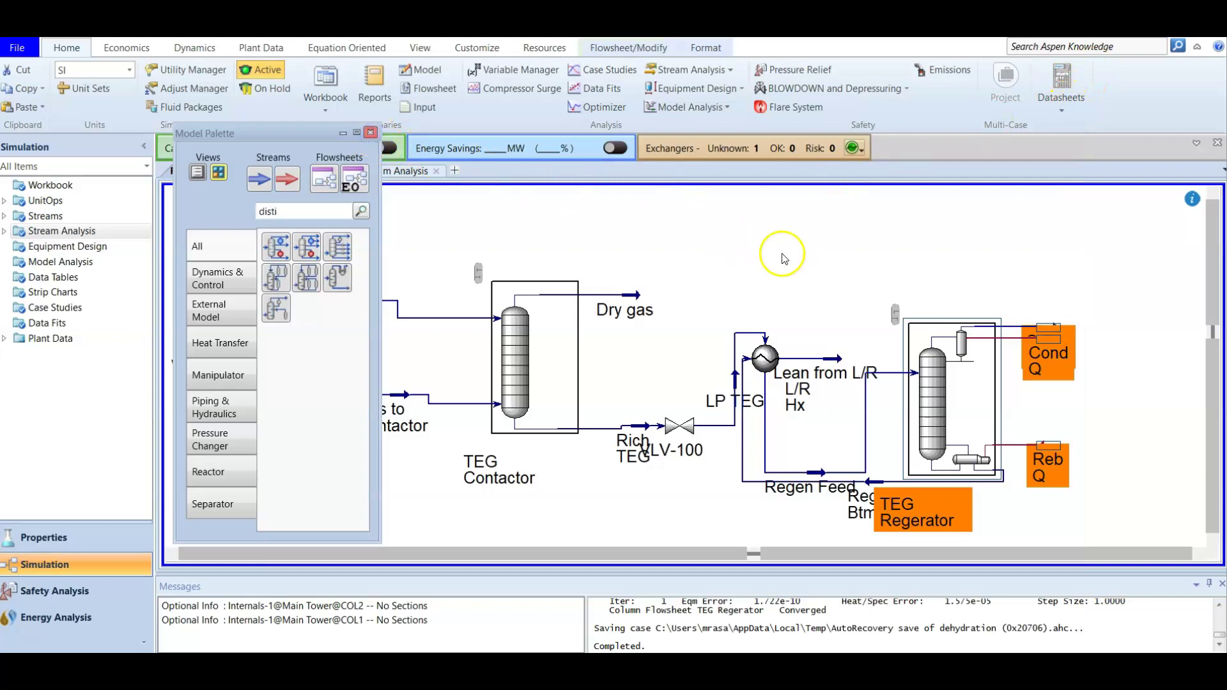
# Close the model palette and move the L/R Hx heat exchanger higher in the flowsheet, above the level of the TEG regenerator
pyautogui.click(430, 226)
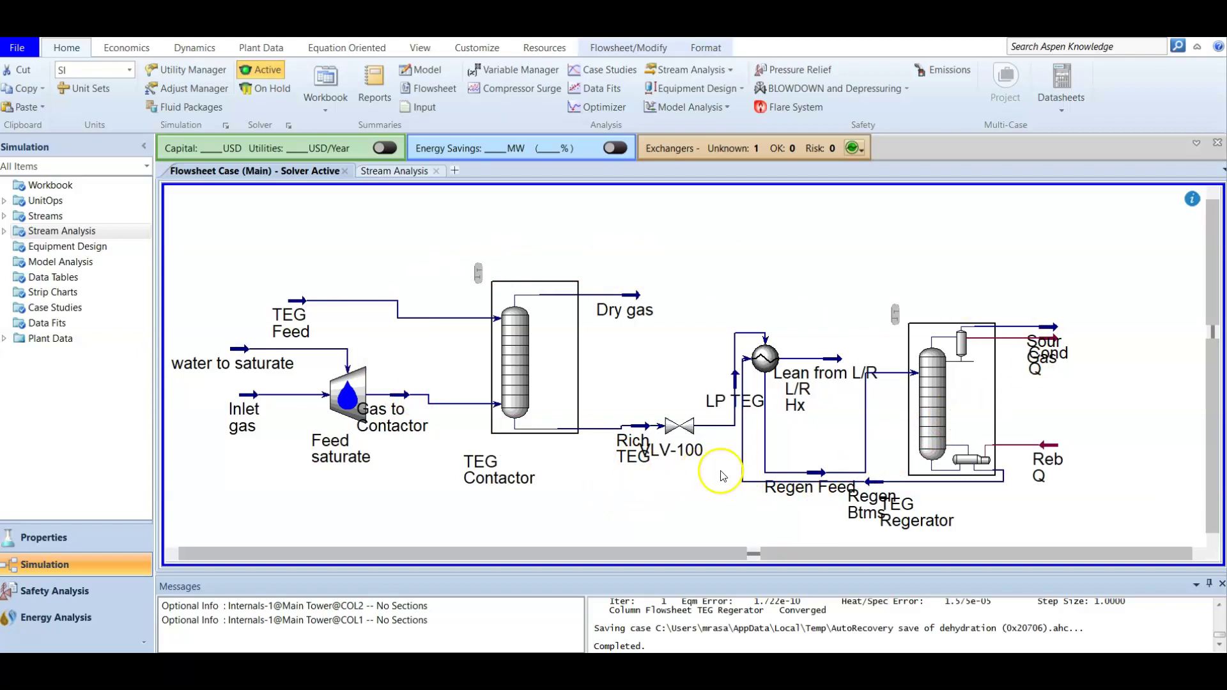
pyautogui.click(765, 358)
pyautogui.moveTo(779, 328); pyautogui.dragTo(788, 255)
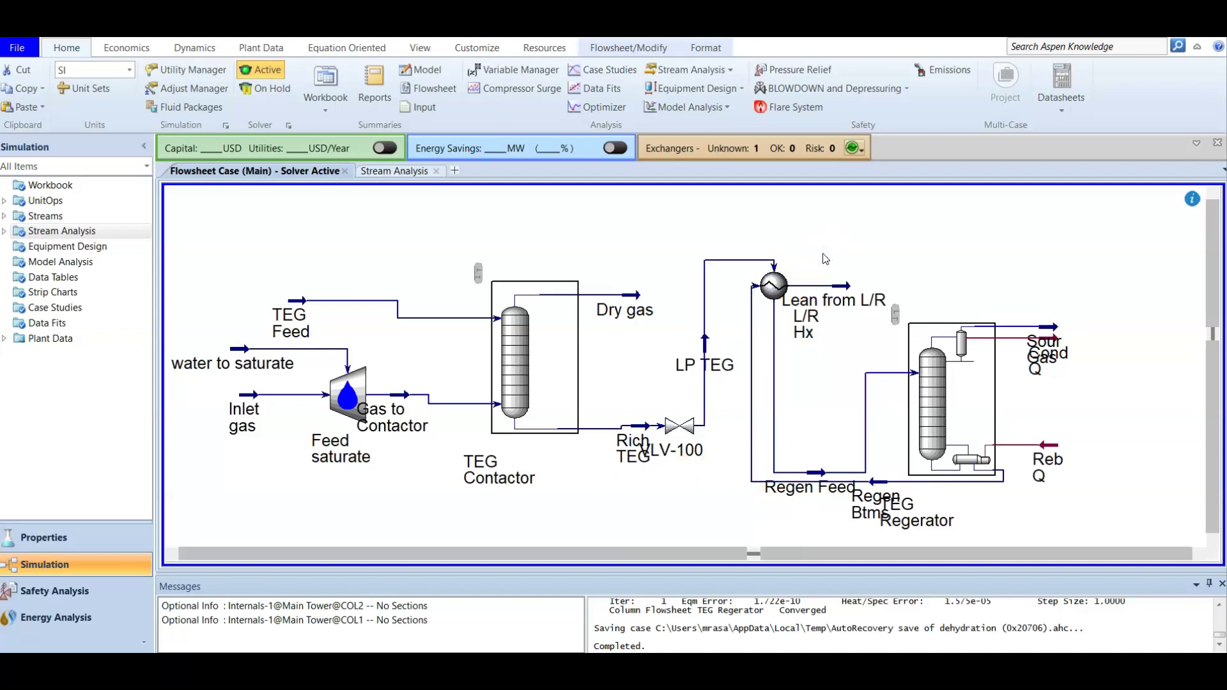
pyautogui.click(664, 421)
pyautogui.moveTo(778, 306)
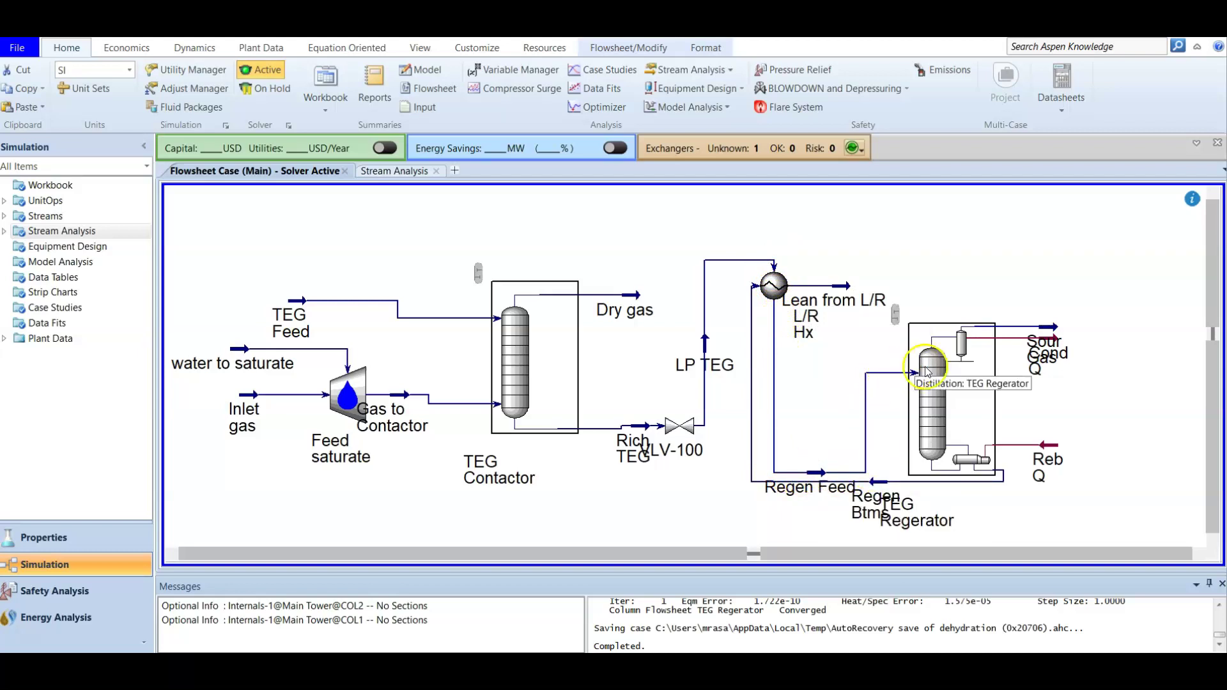
# Move the Regen Btms stream below and to the left of the TEG regenerator, clear of the Regen Feed label
pyautogui.click(876, 485)
pyautogui.moveTo(932, 518); pyautogui.dragTo(752, 482)
pyautogui.click(643, 502)
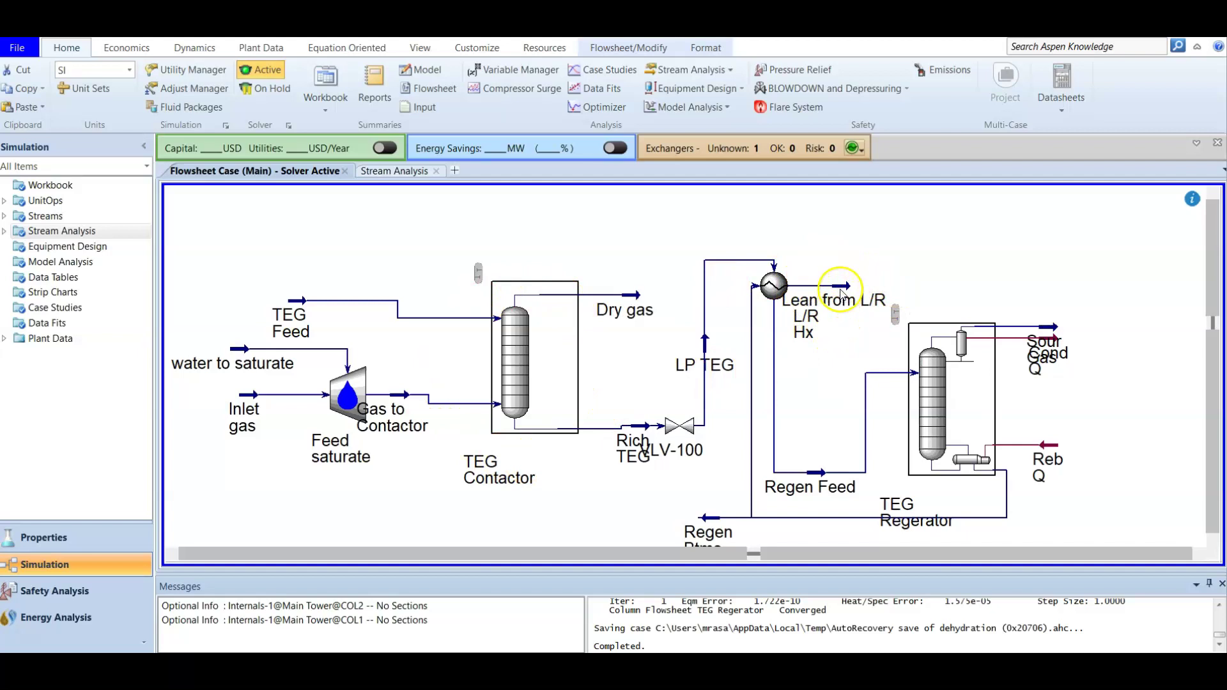
# Compare the temperature, pressure and molar flow of the Lean from L/R stream with those of the TEG Feed stream
pyautogui.moveTo(842, 288)
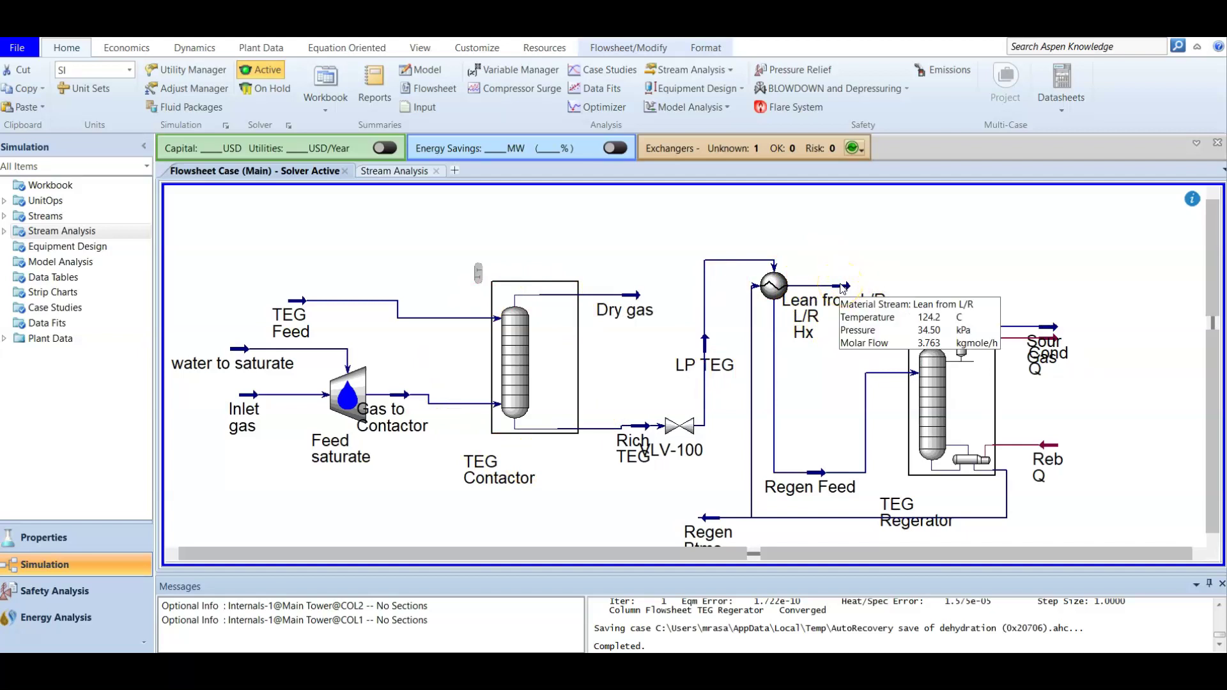
pyautogui.moveTo(295, 308)
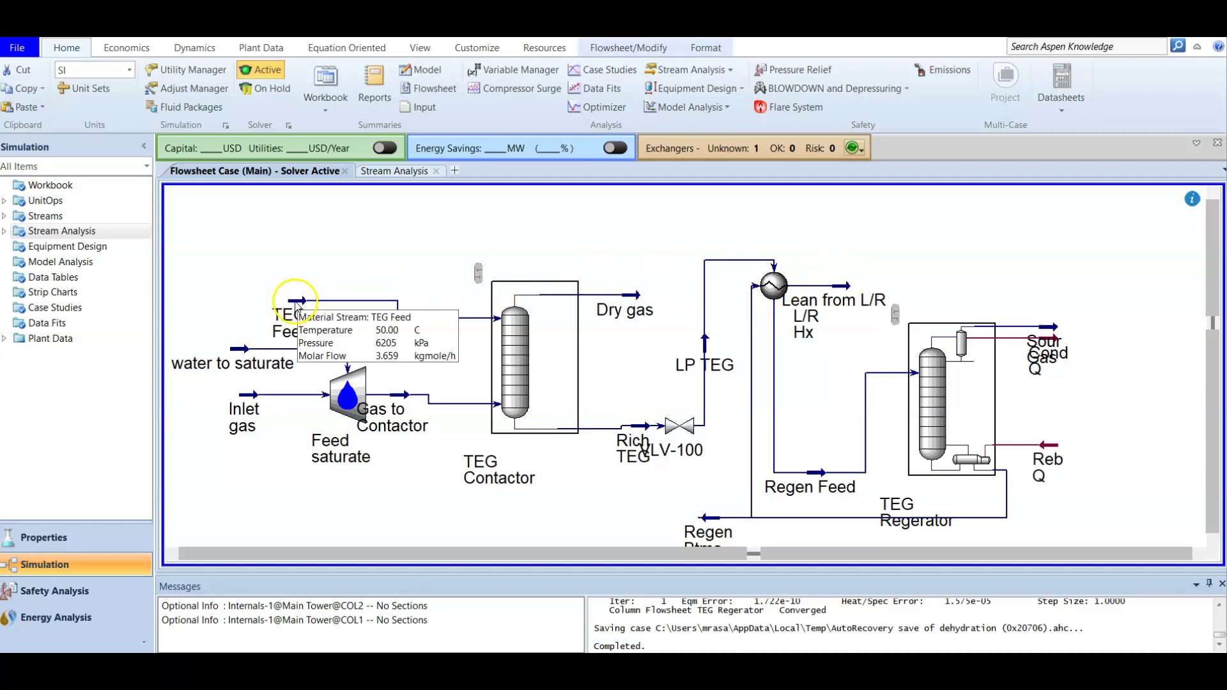